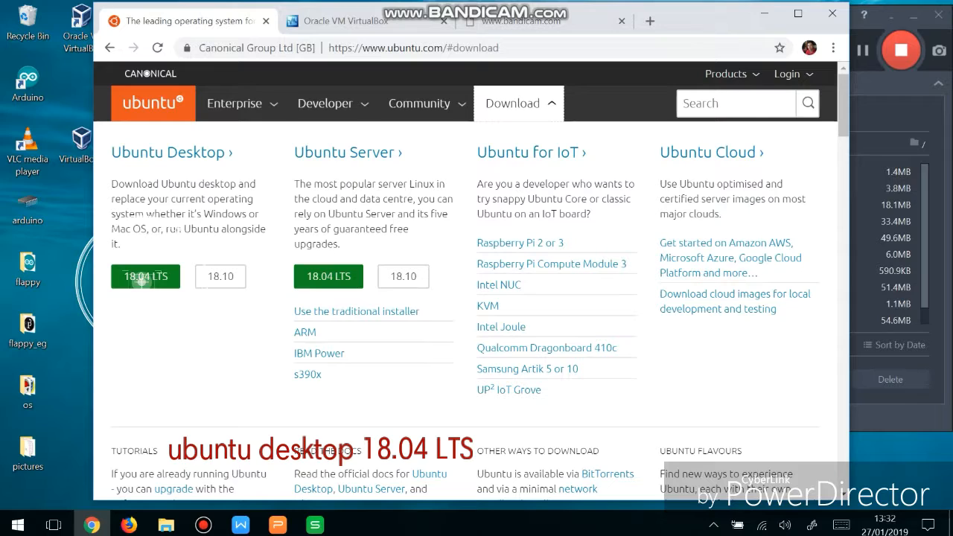
Step: Review the Ubuntu Desktop 18.04 LTS download option and the VirtualBox 6.0 download on virtualbox.org
scroll(465, 280, down, 1)
scroll(470, 280, up, 1)
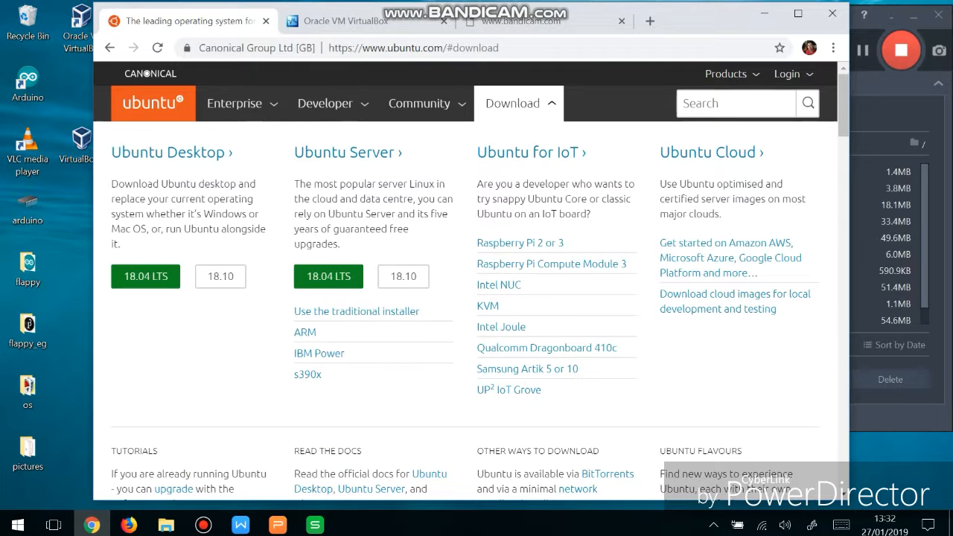
click(365, 22)
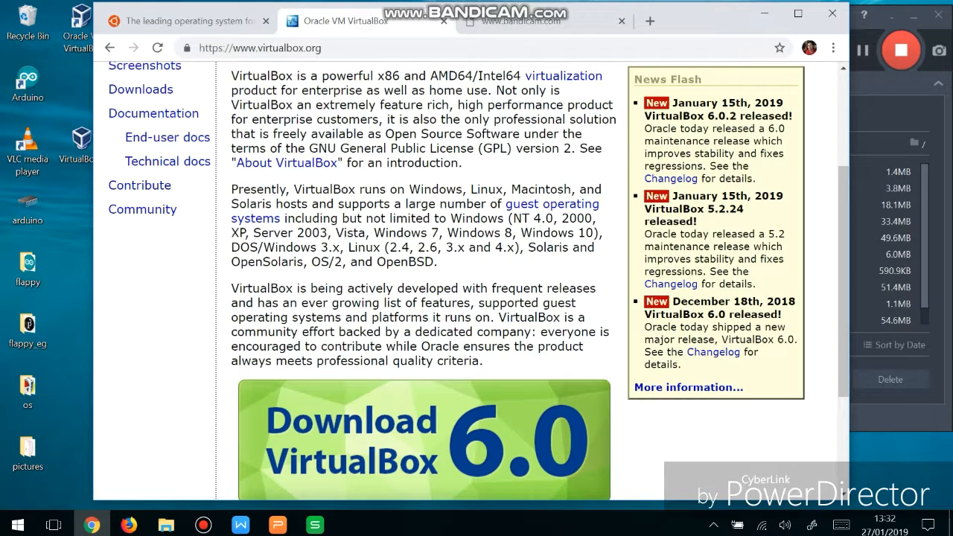
scroll(469, 283, up, 3)
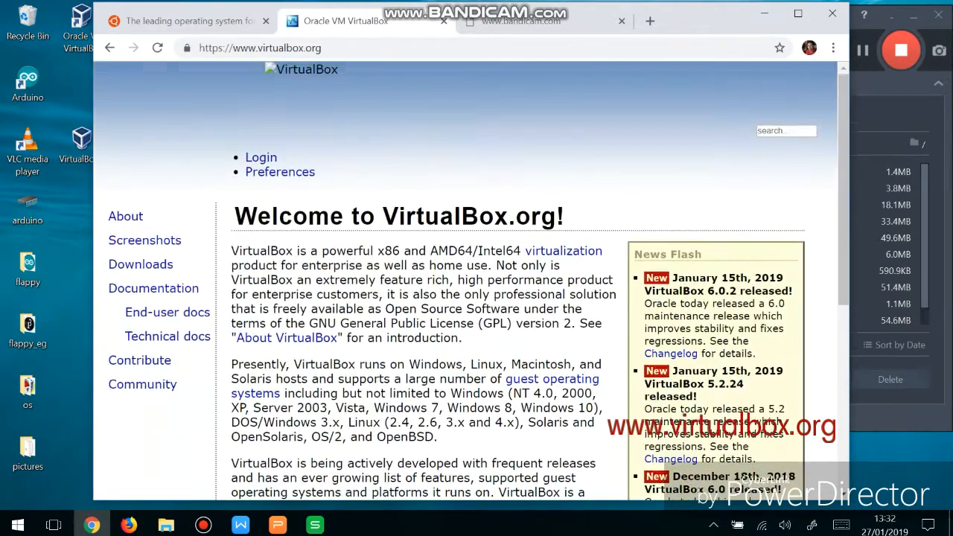
scroll(469, 283, down, 4)
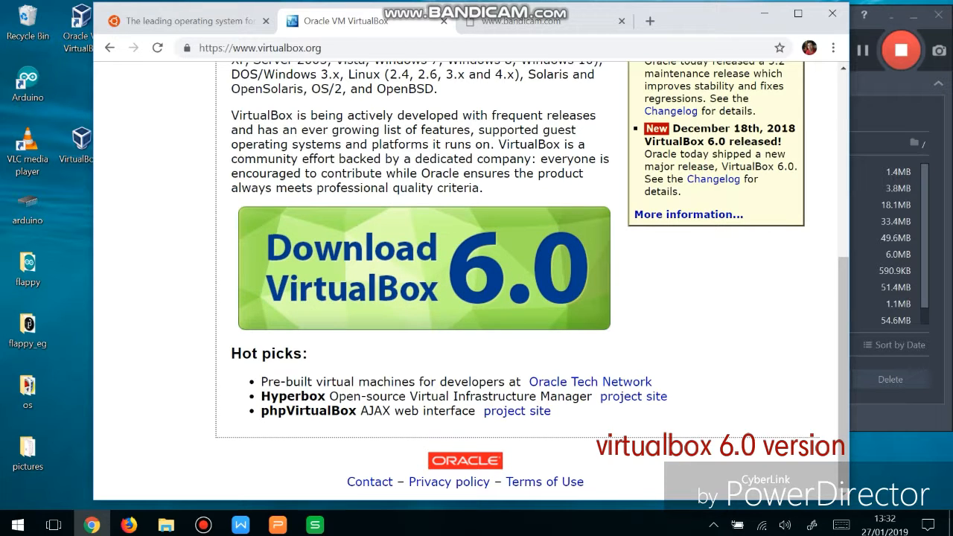
click(765, 13)
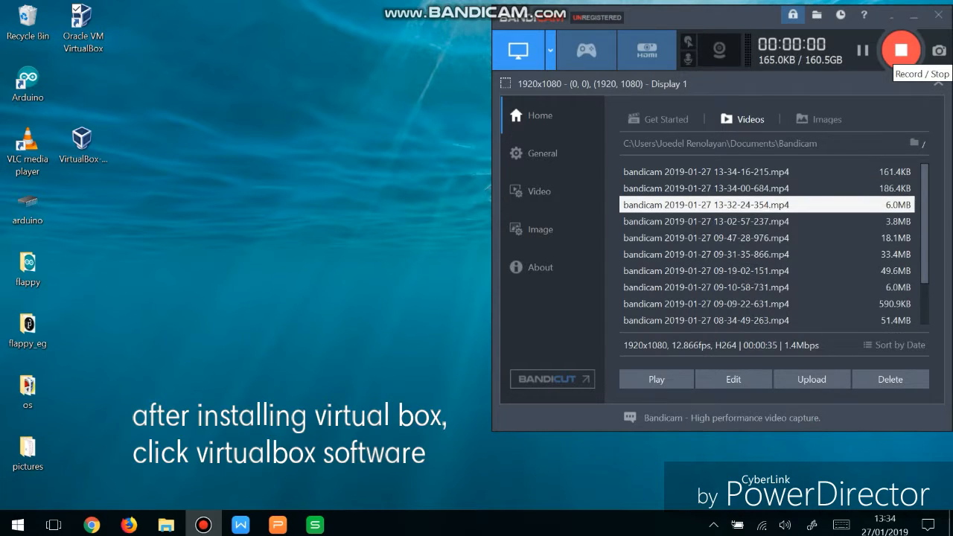
Step: Switch to Oracle VM VirtualBox and start a new 64-bit Ubuntu virtual machine named "ubuntu weng" with 4988 MB of memory
click(901, 50)
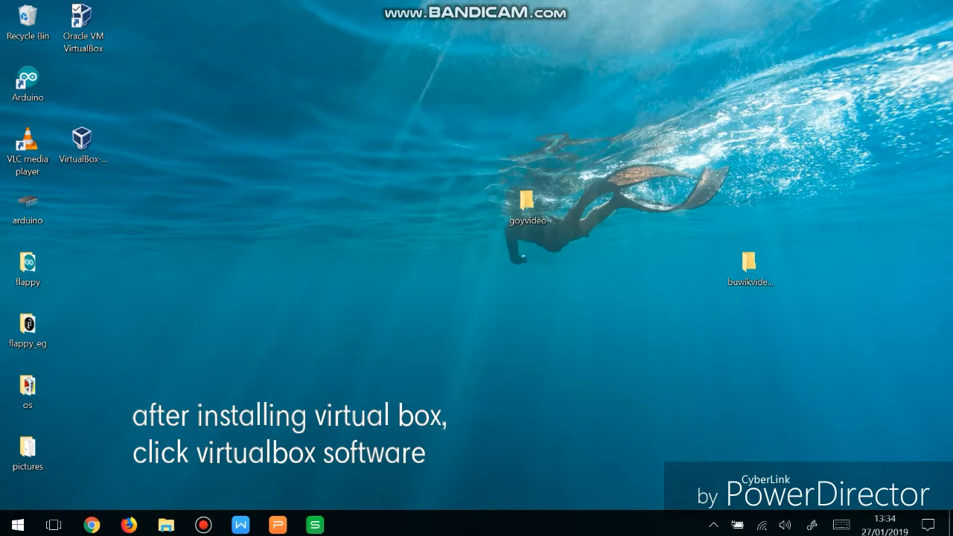
double_click(88, 41)
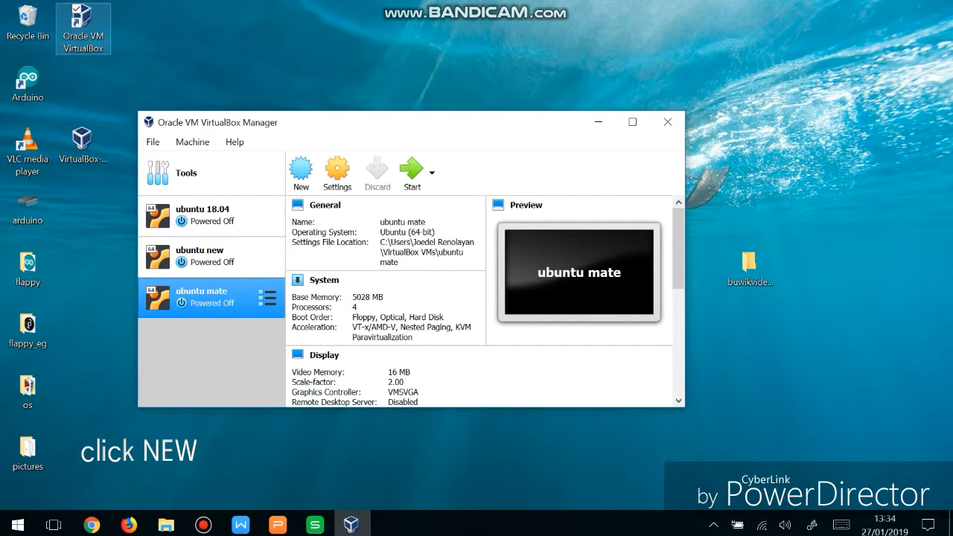
click(301, 173)
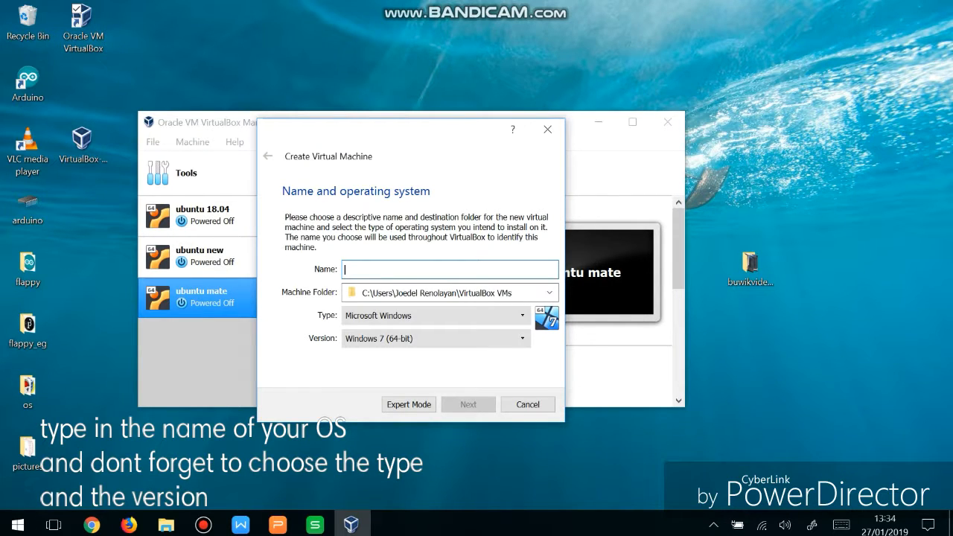
text(ubuntu)
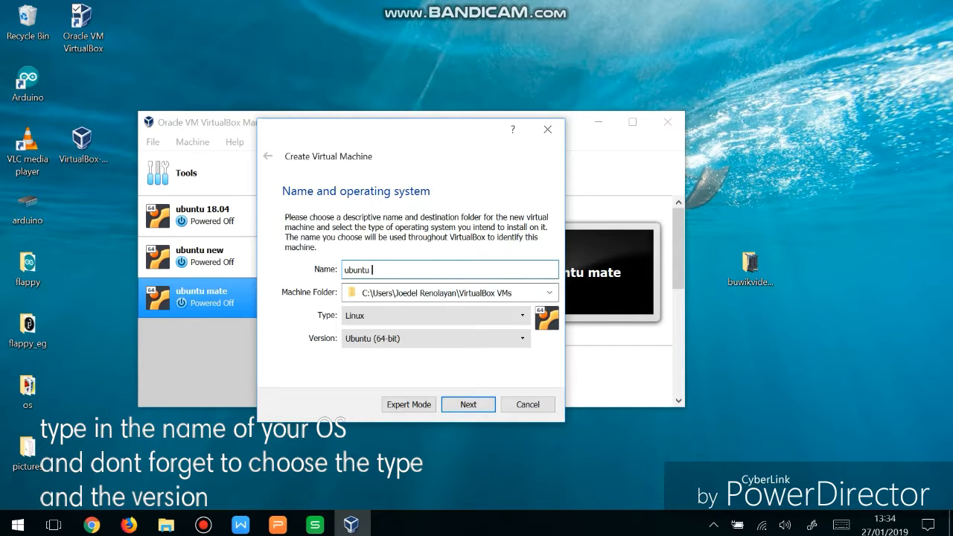
text( weng)
key(Return)
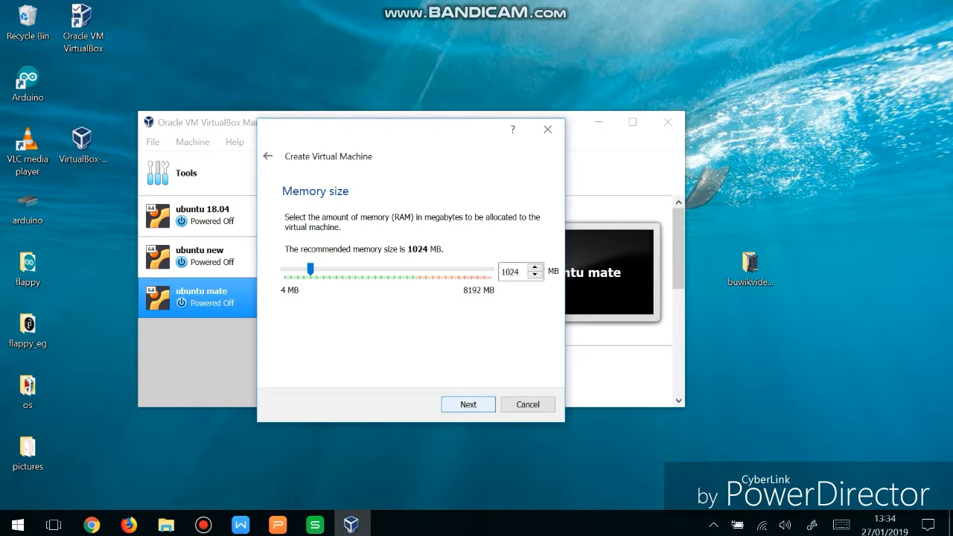
drag(311, 268, 409, 269)
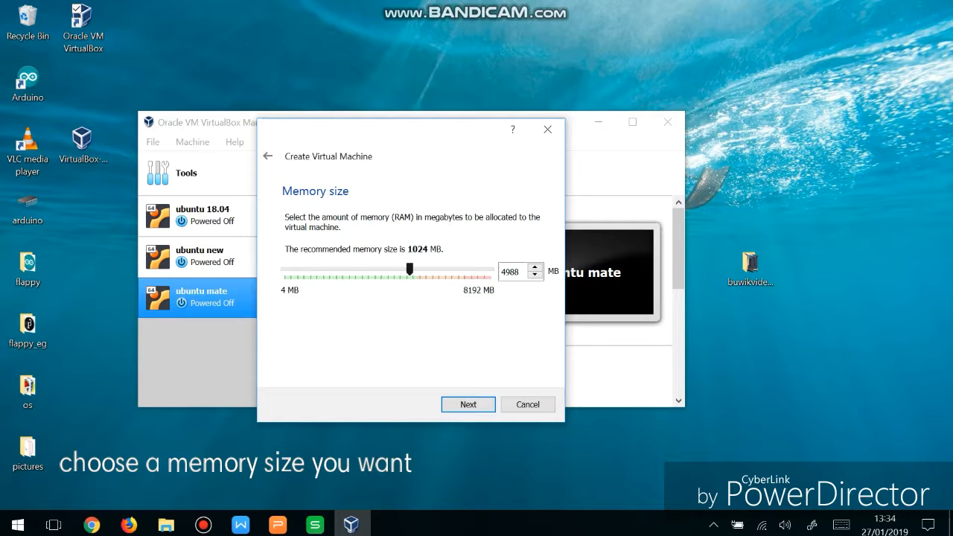
key(Return)
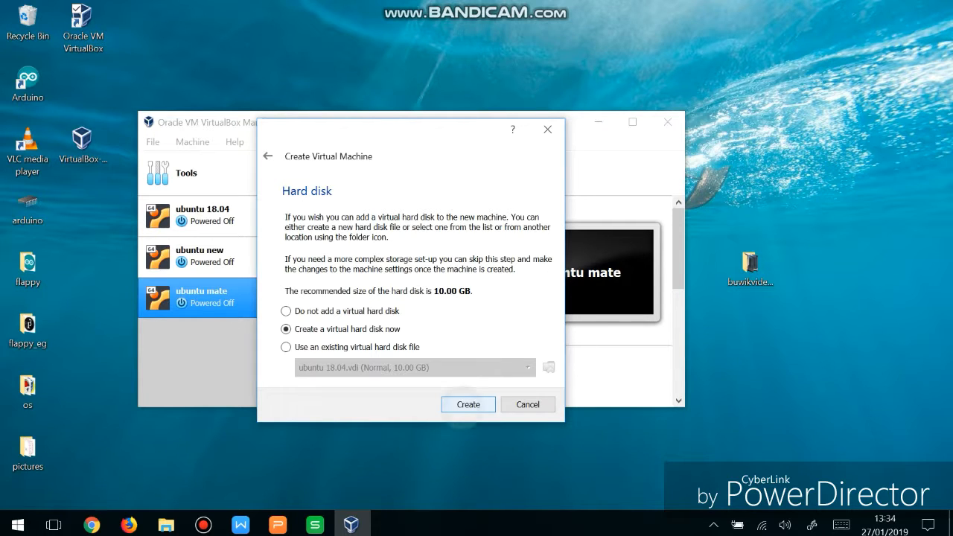
Step: Create a new dynamically allocated VDI hard disk of 13.95 GB for the virtual machine, keeping the file name "ubuntu weng"
key(Return)
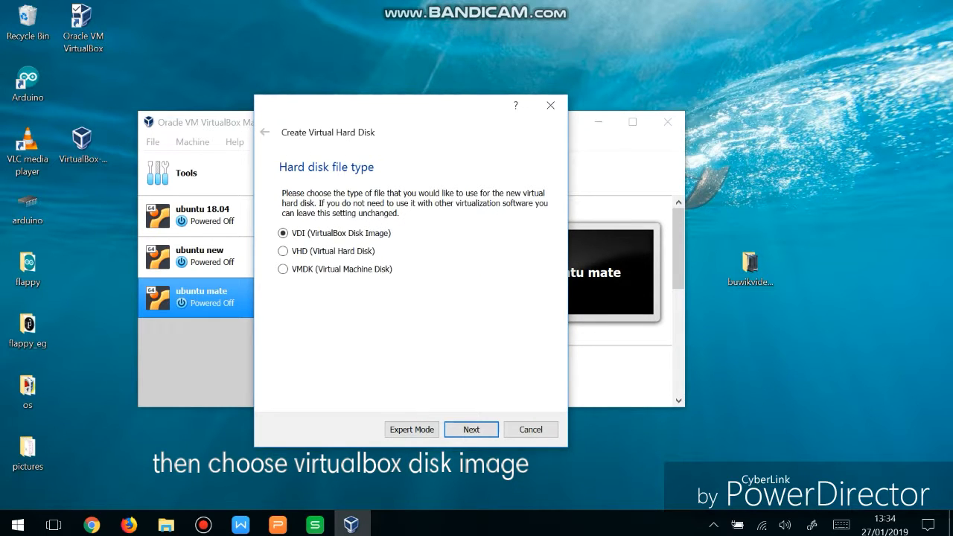
key(Return)
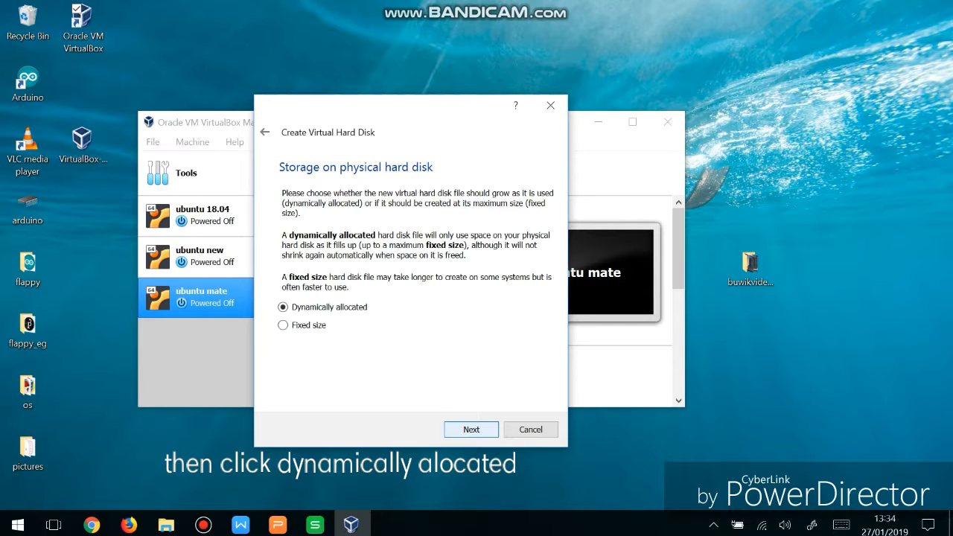
key(Return)
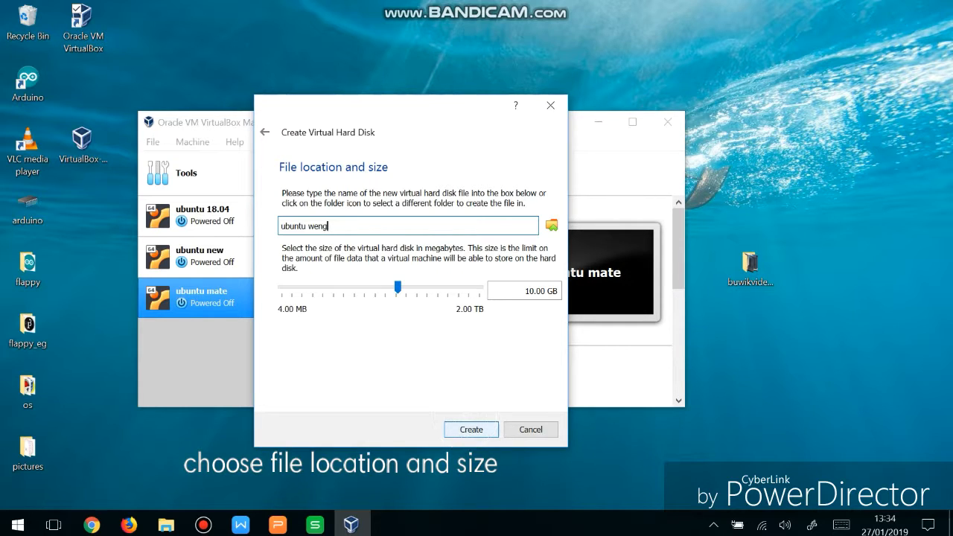
click(536, 291)
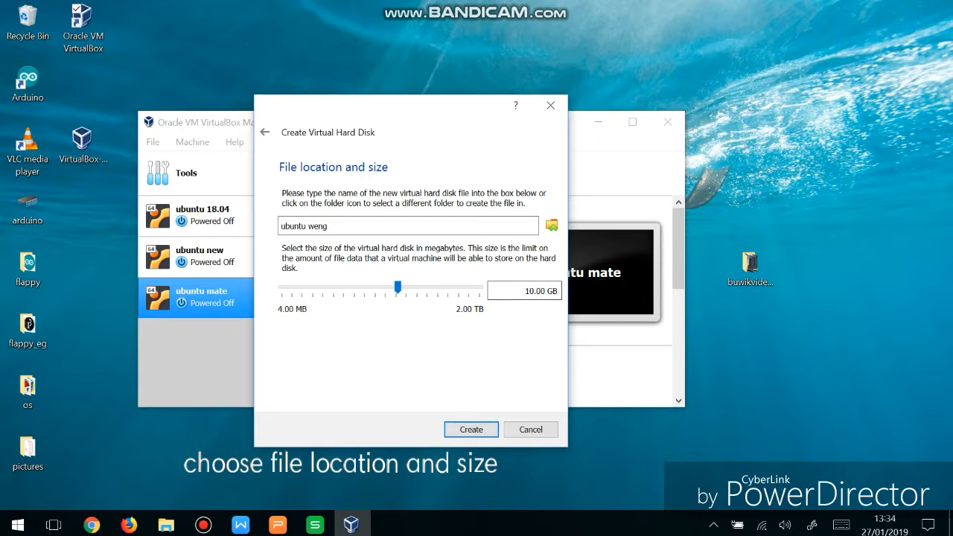
click(465, 425)
drag(398, 287, 403, 287)
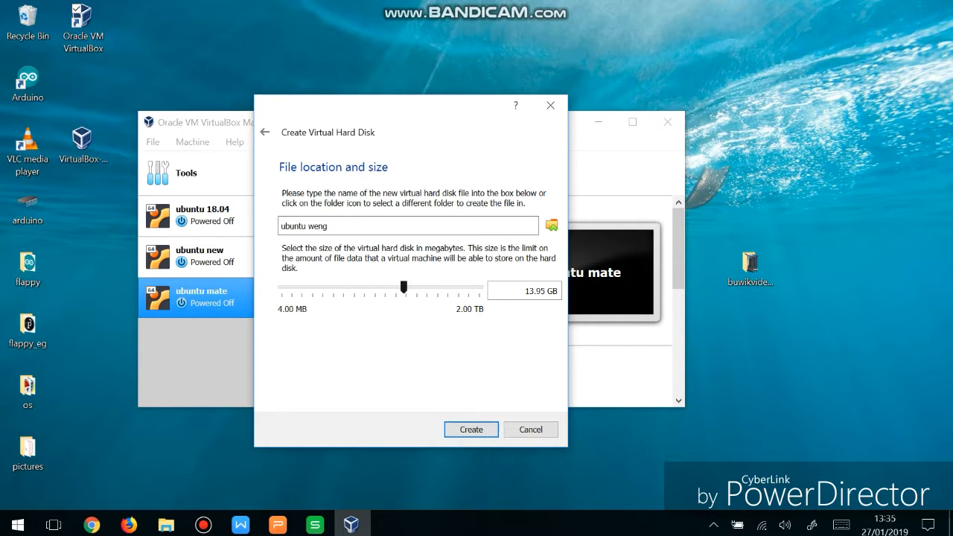
key(Return)
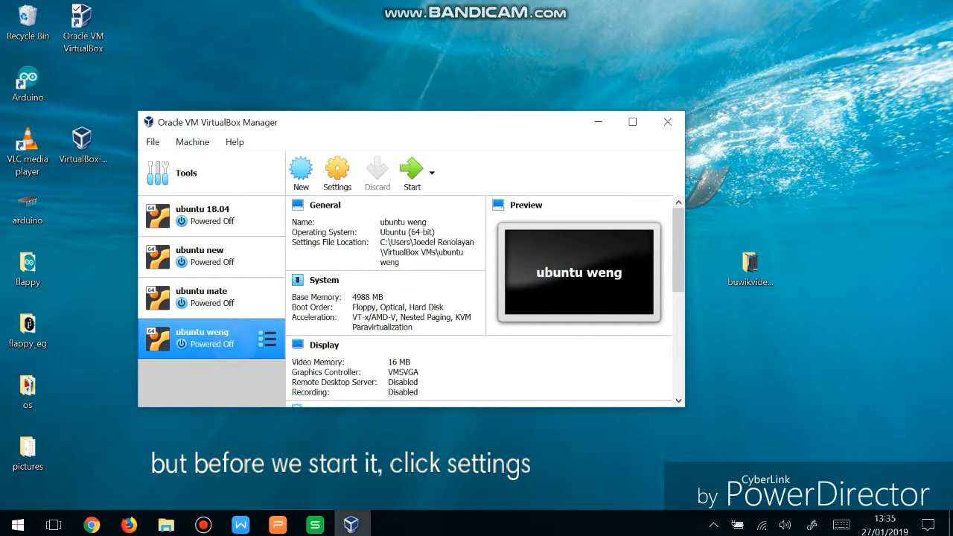
Step: Set both the shared clipboard and drag'n'drop of the ubuntu weng machine to Bidirectional
click(337, 173)
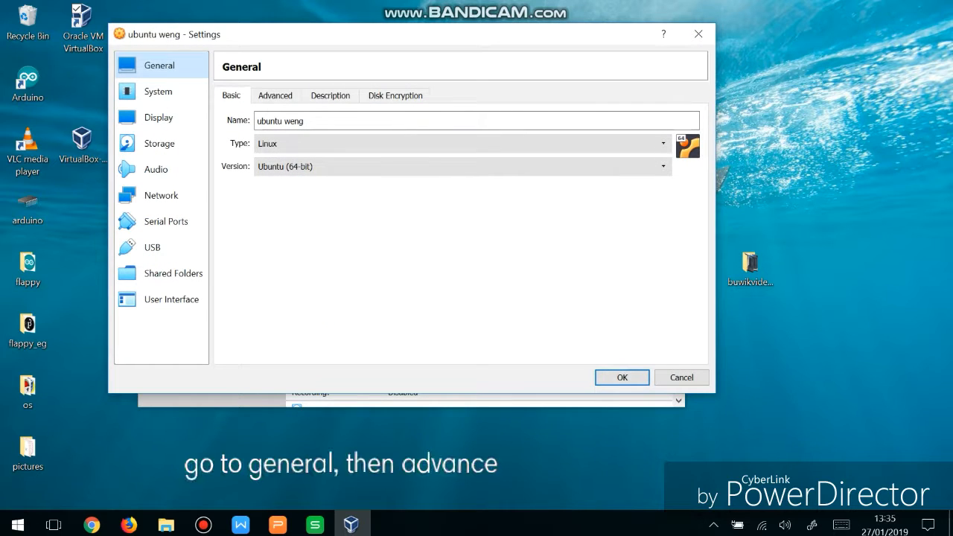
click(275, 95)
click(325, 144)
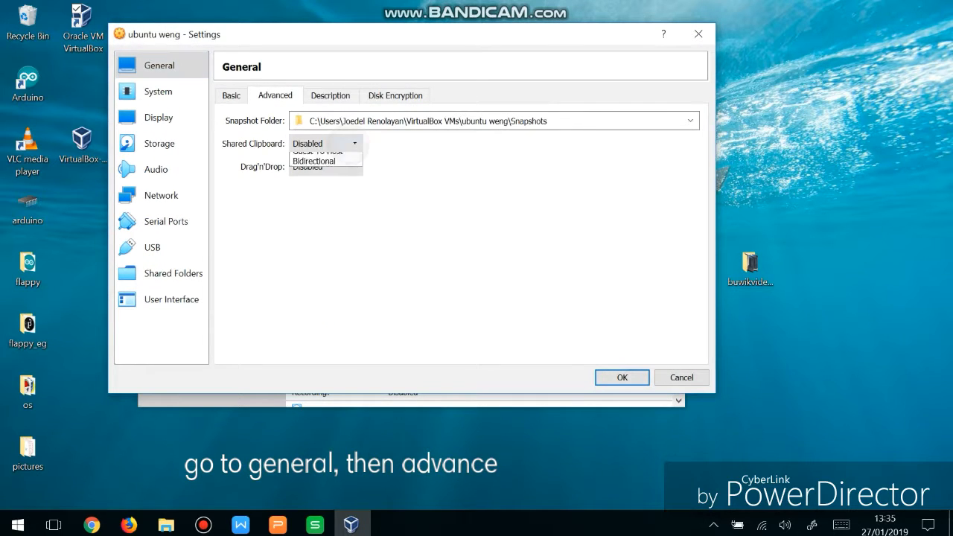
click(314, 189)
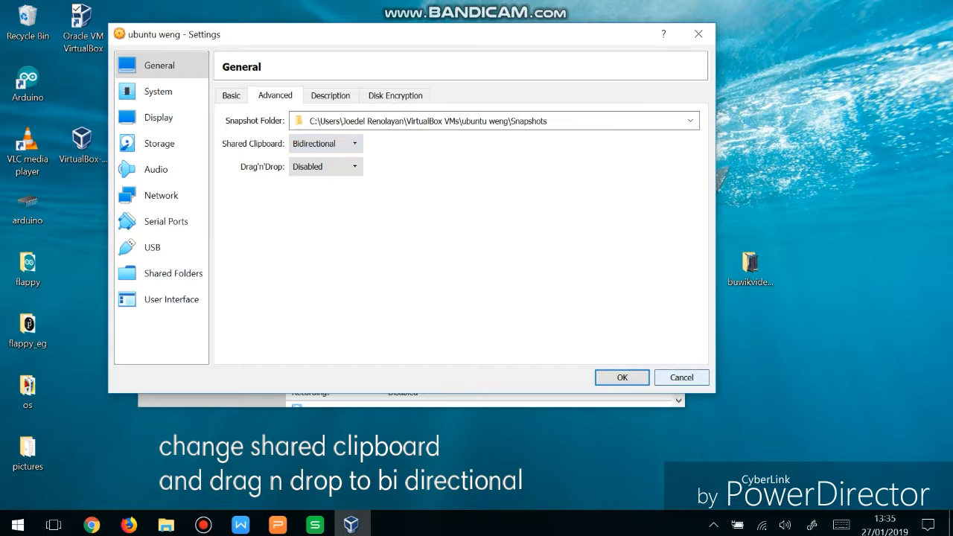
click(325, 167)
click(314, 212)
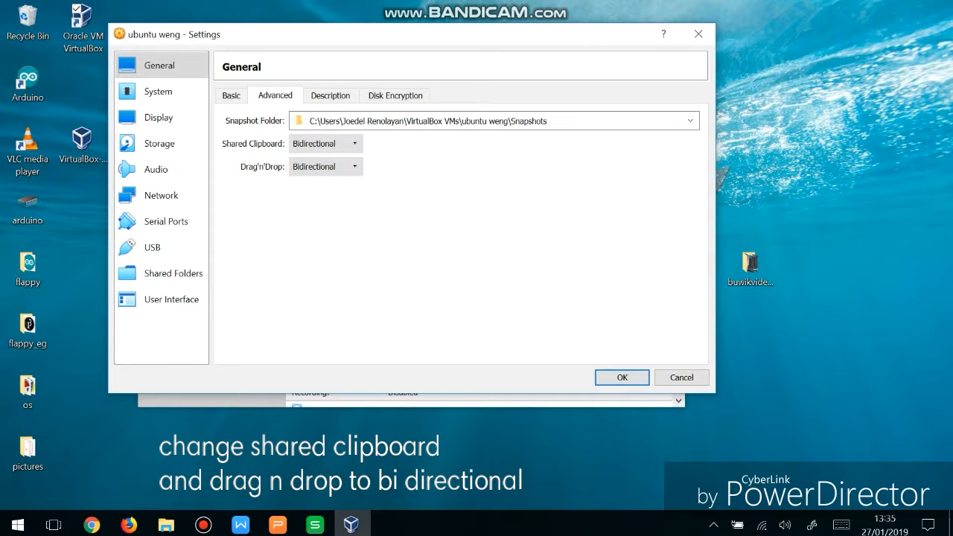
Step: Assign 2 processors to the virtual machine in its system settings
click(157, 91)
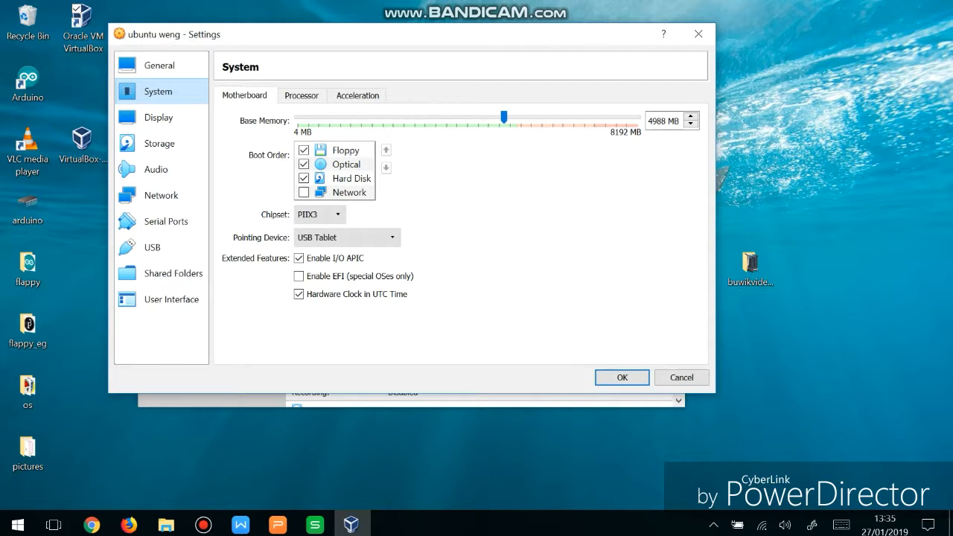
click(302, 96)
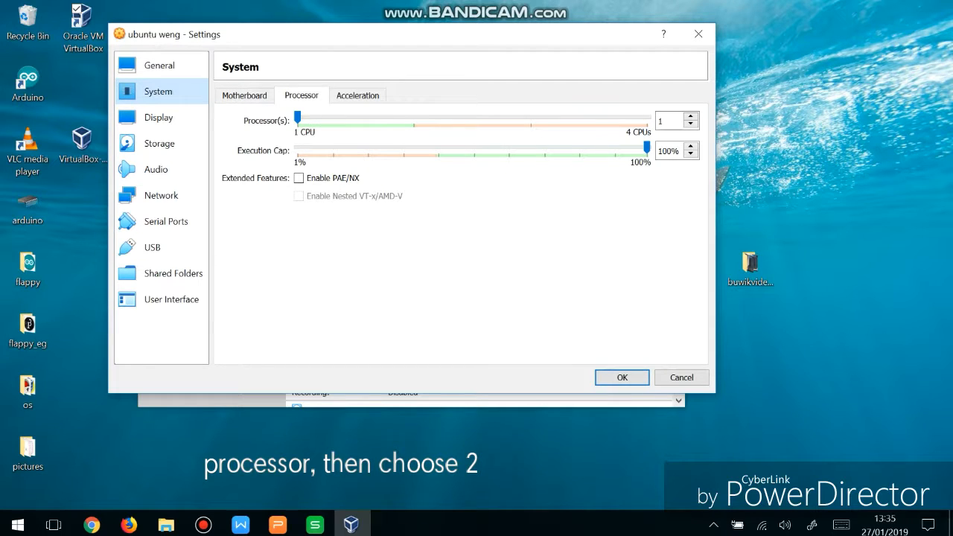
click(690, 116)
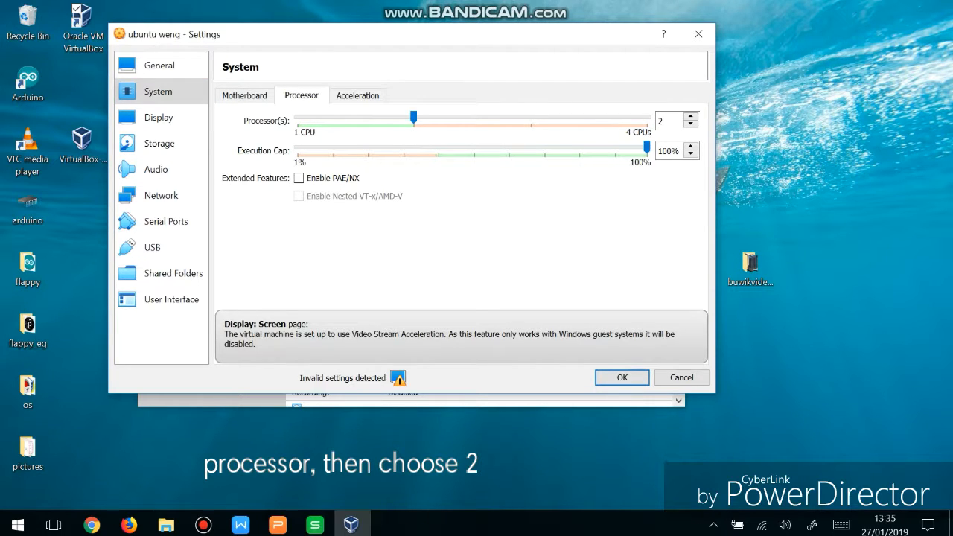
Step: Disable 2D video acceleration and 3D acceleration in the machine's display settings
click(158, 117)
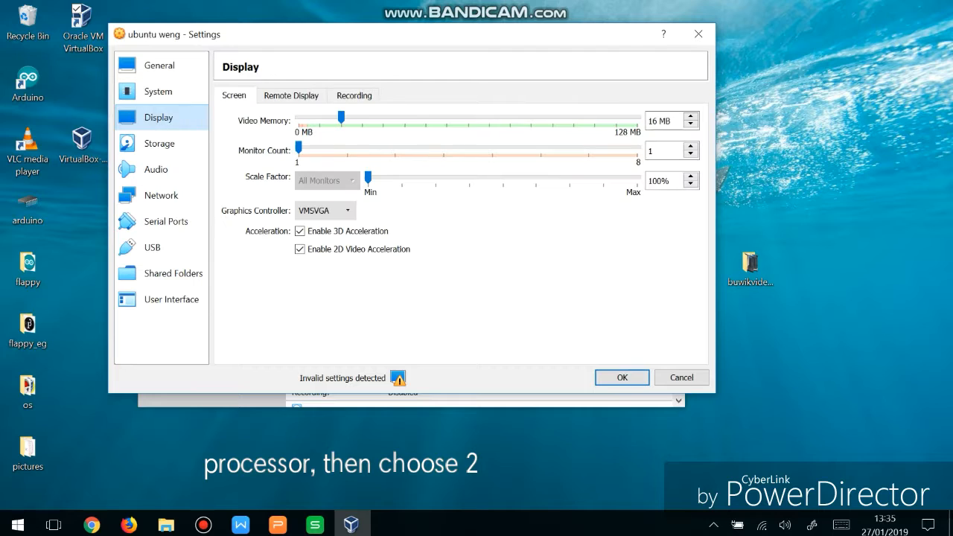
click(300, 250)
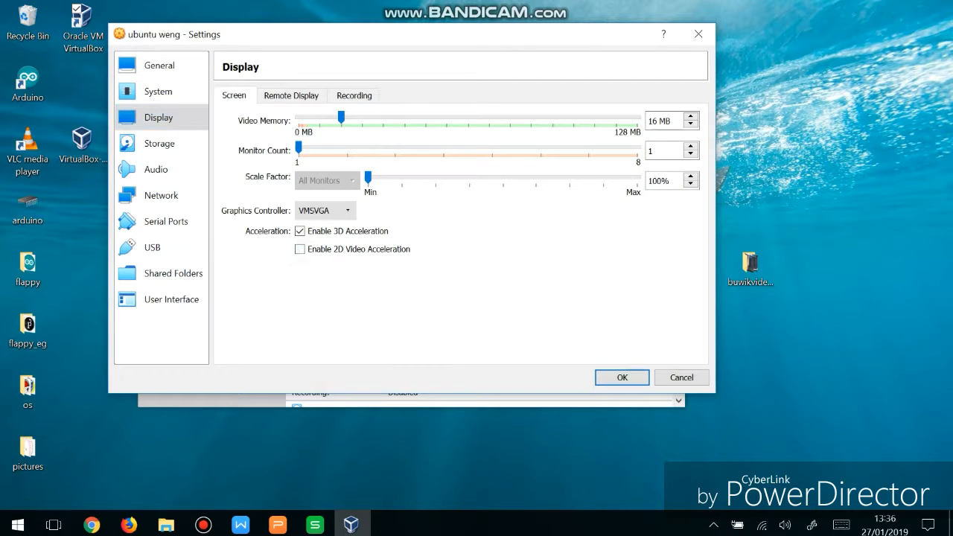
click(300, 231)
Step: Load ubuntu-mate-18.04.1-desktop-amd64.iso into the empty optical drive of the IDE storage controller
click(159, 144)
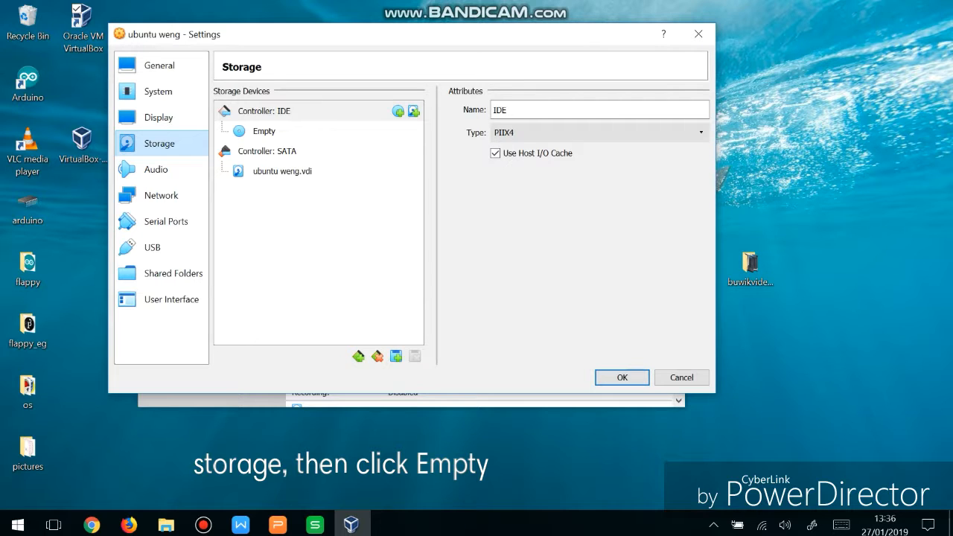
click(264, 131)
click(699, 110)
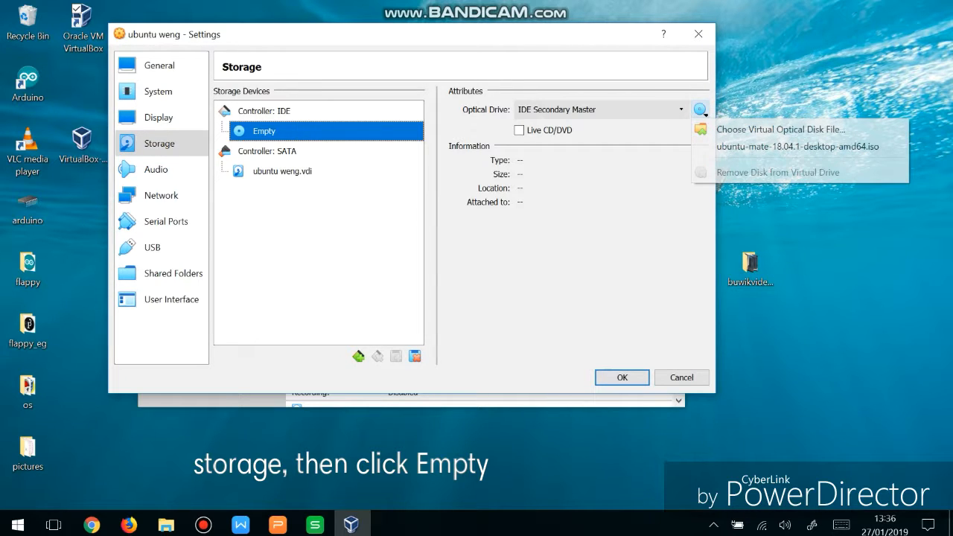
click(796, 147)
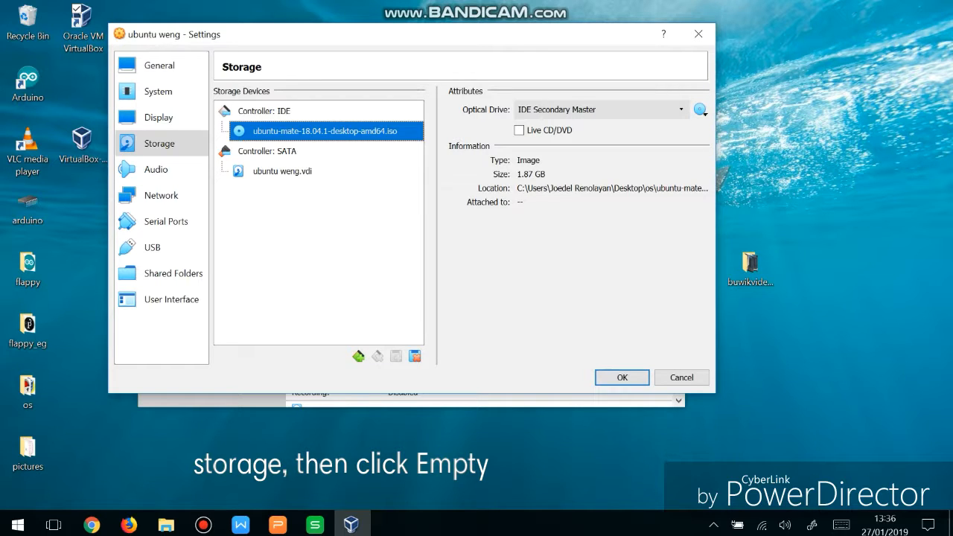
click(699, 110)
click(700, 110)
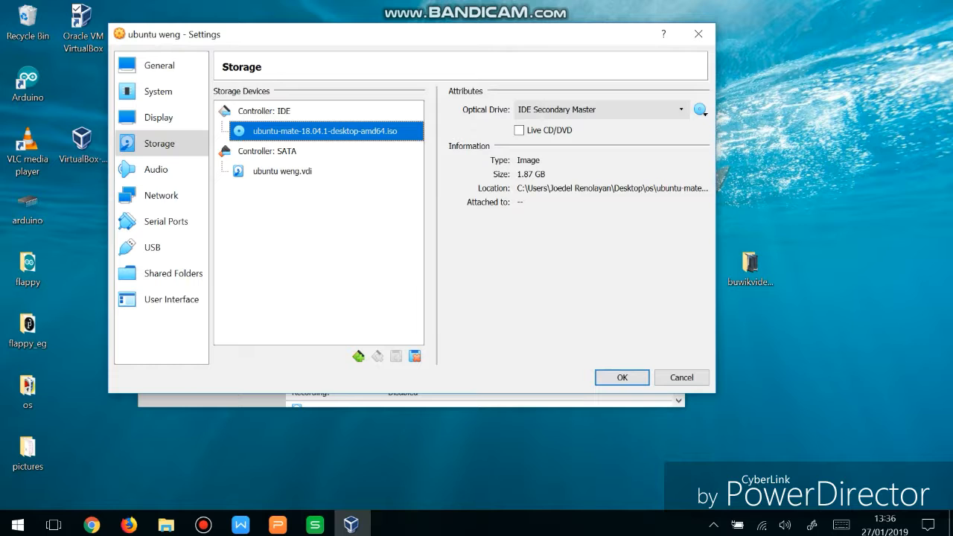
click(700, 109)
key(Escape)
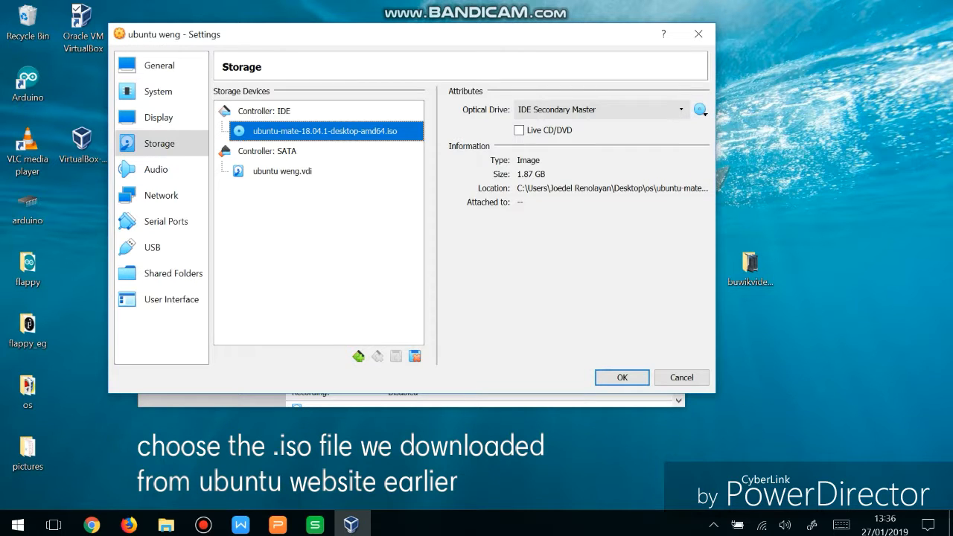
Step: Choose ubuntu-mate-18.04.1-desktop-amd64 from the os folder again as the optical disk image and save the machine settings
click(700, 110)
click(778, 129)
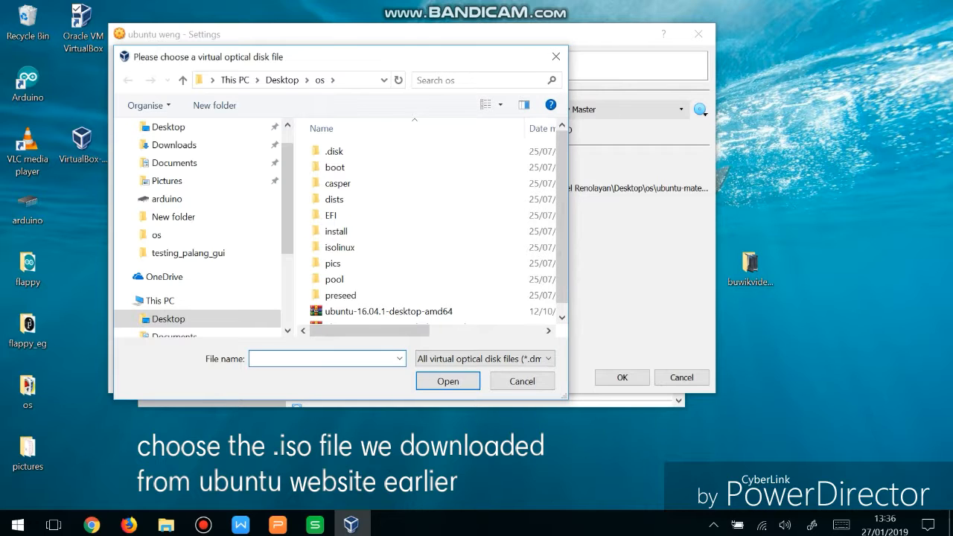
click(388, 311)
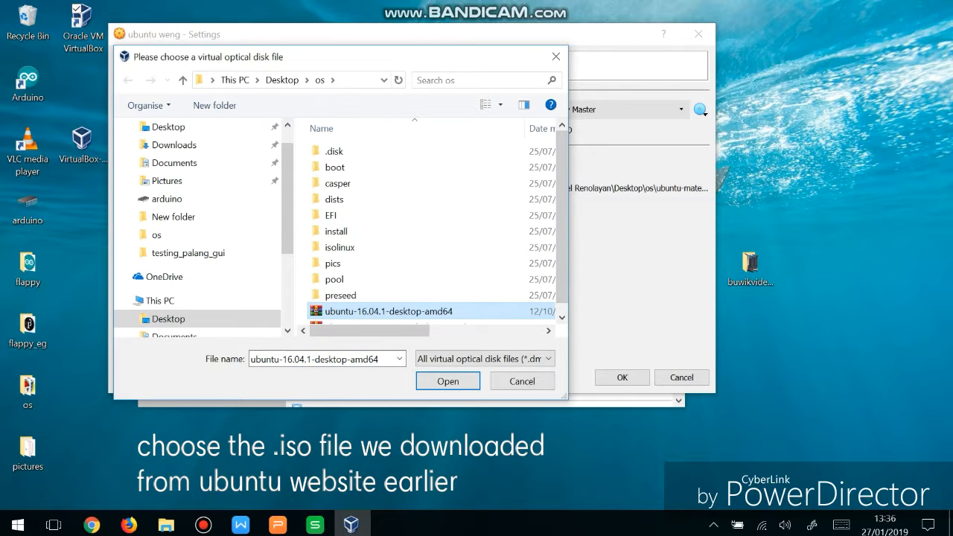
scroll(417, 231, down, 1)
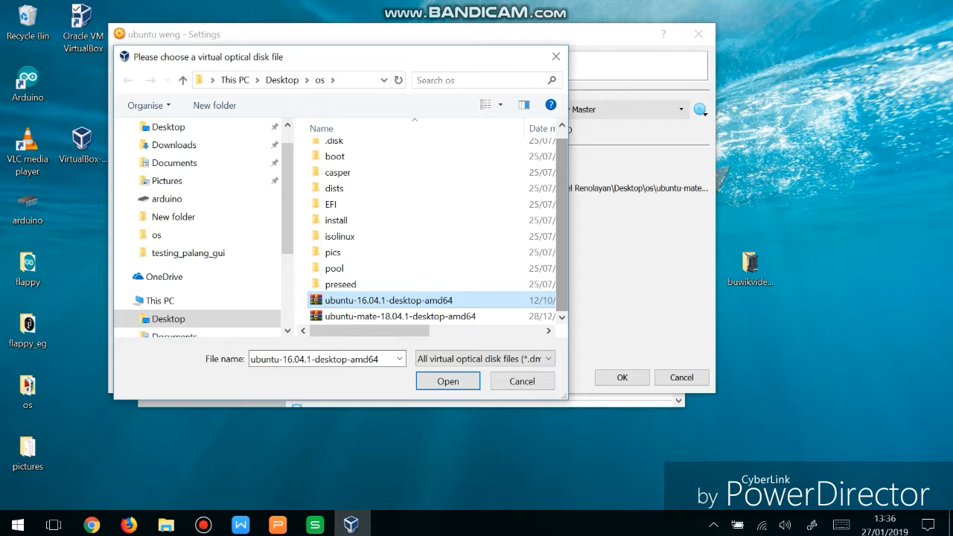
click(400, 316)
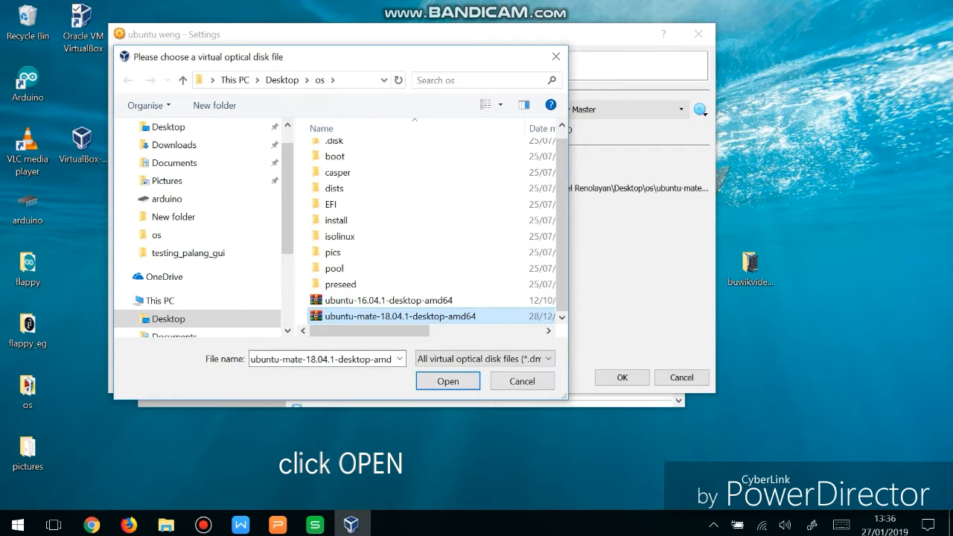
click(447, 381)
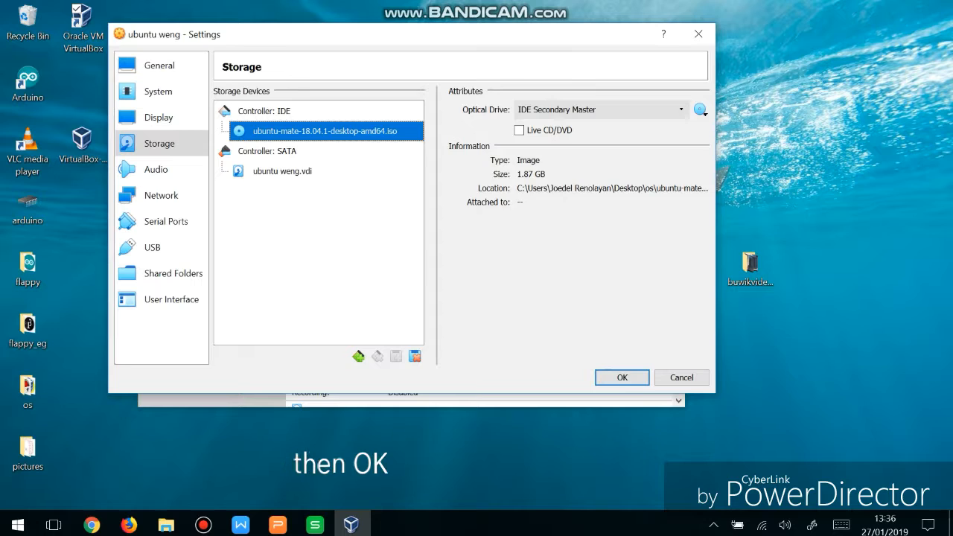
click(622, 377)
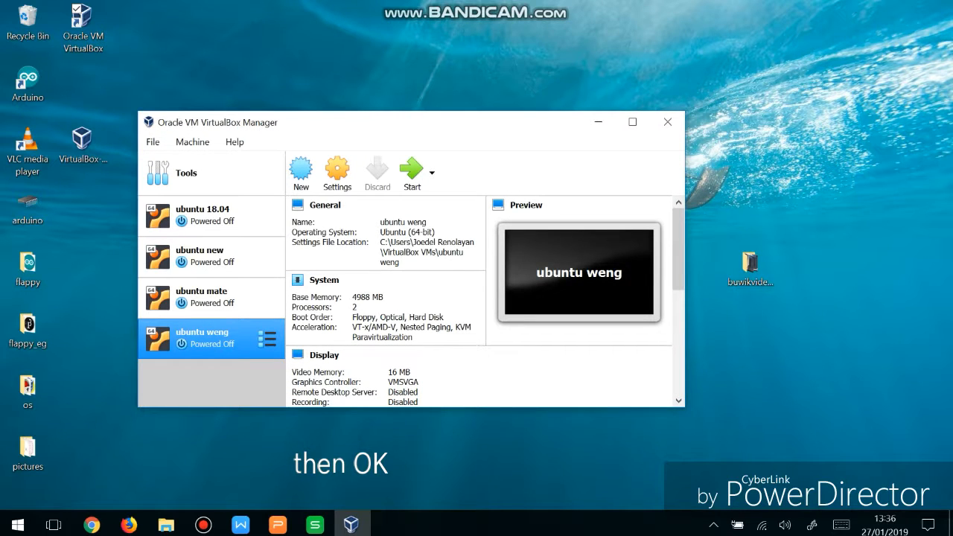
Step: Start the ubuntu weng machine and scale its virtual screen to 200%
click(411, 173)
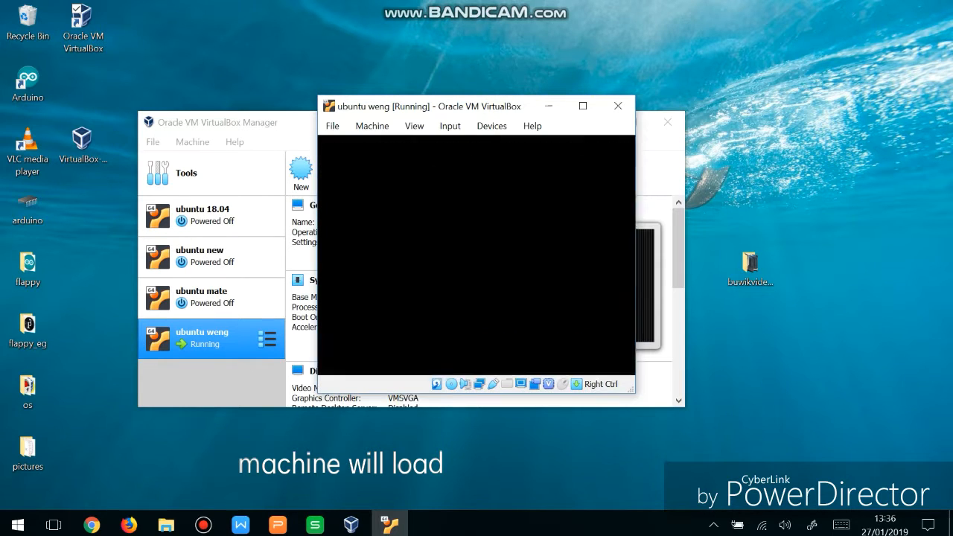
click(414, 126)
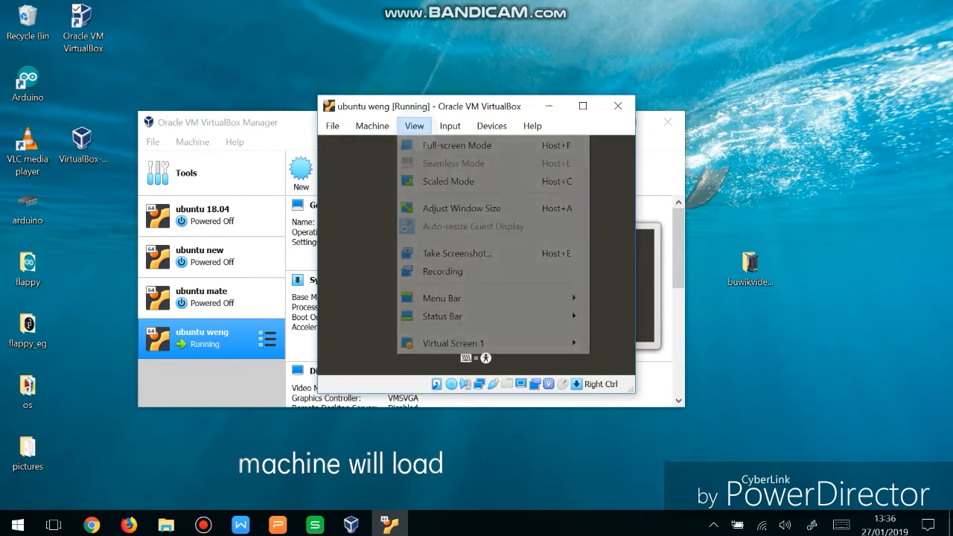
mouse_move(454, 343)
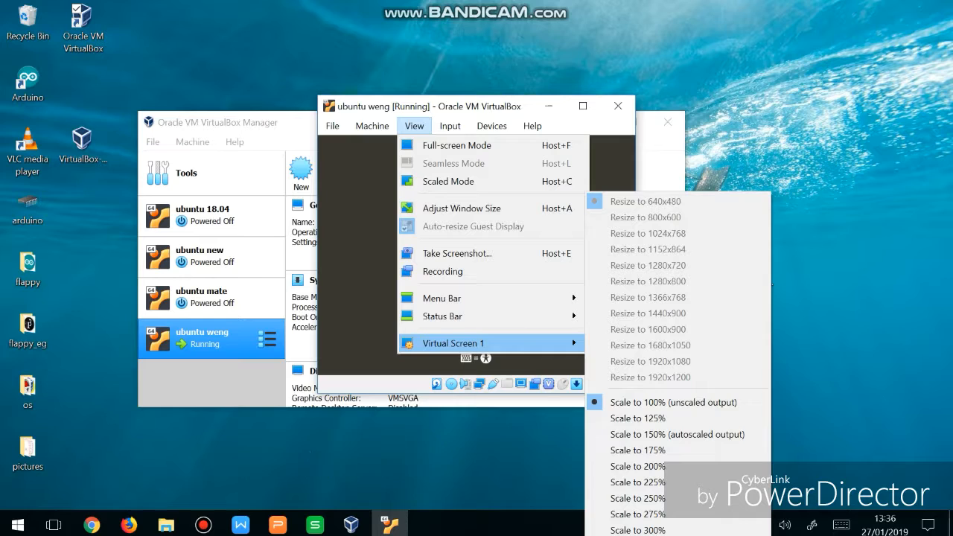
click(638, 466)
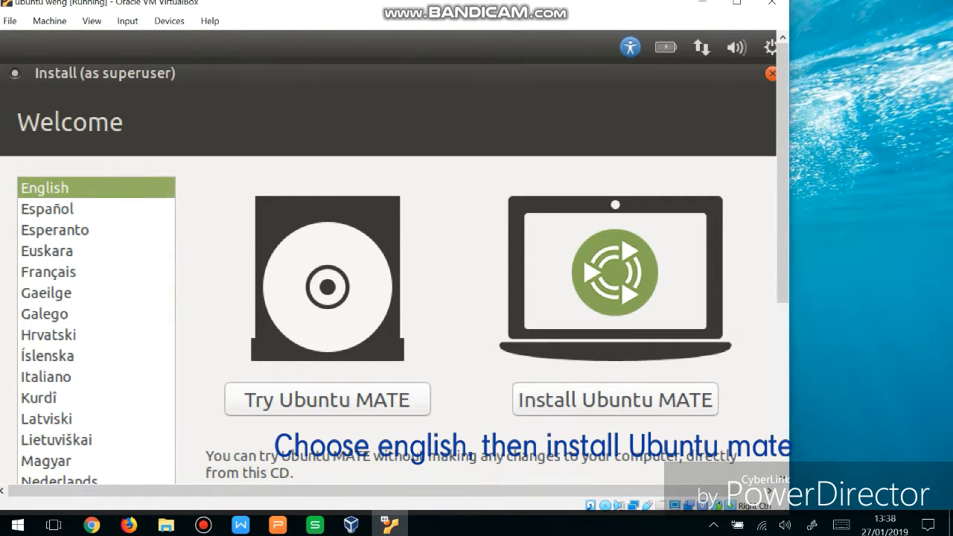
Step: Begin installing Ubuntu MATE in English and accept the English (US) keyboard layout
drag(783, 173, 782, 226)
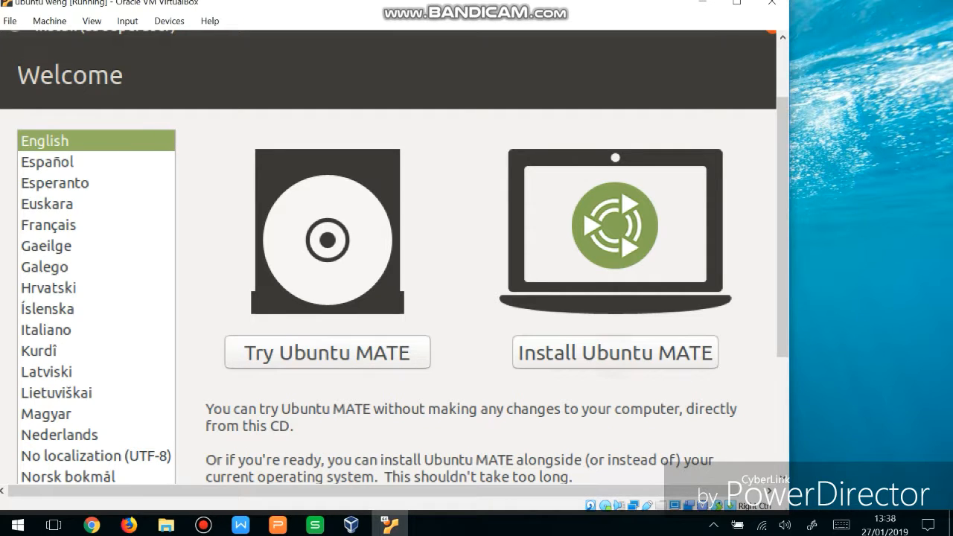
click(615, 353)
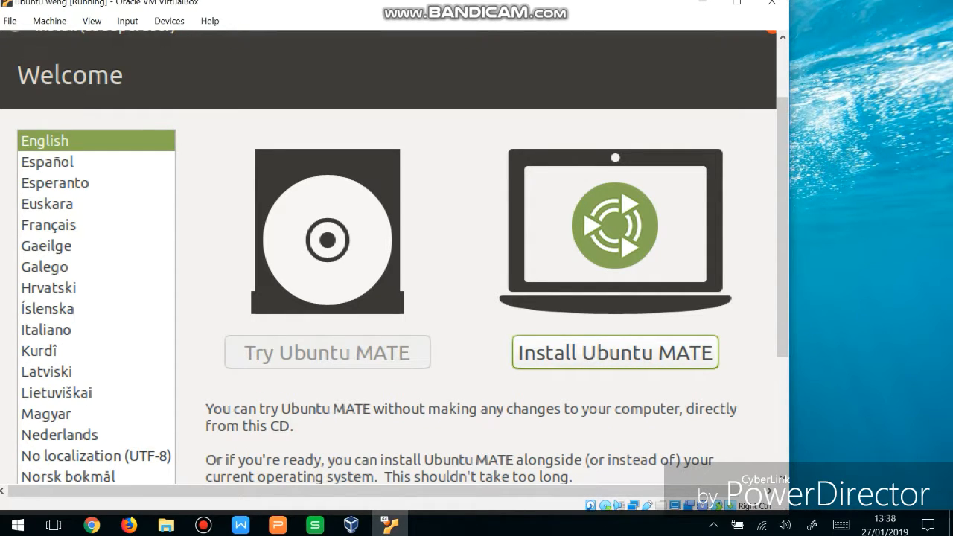
drag(783, 343, 782, 426)
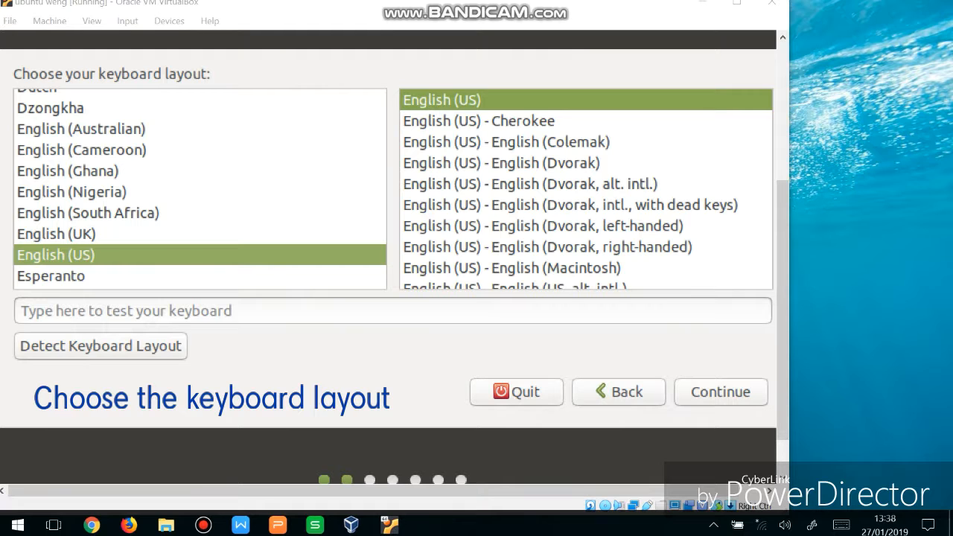
click(193, 255)
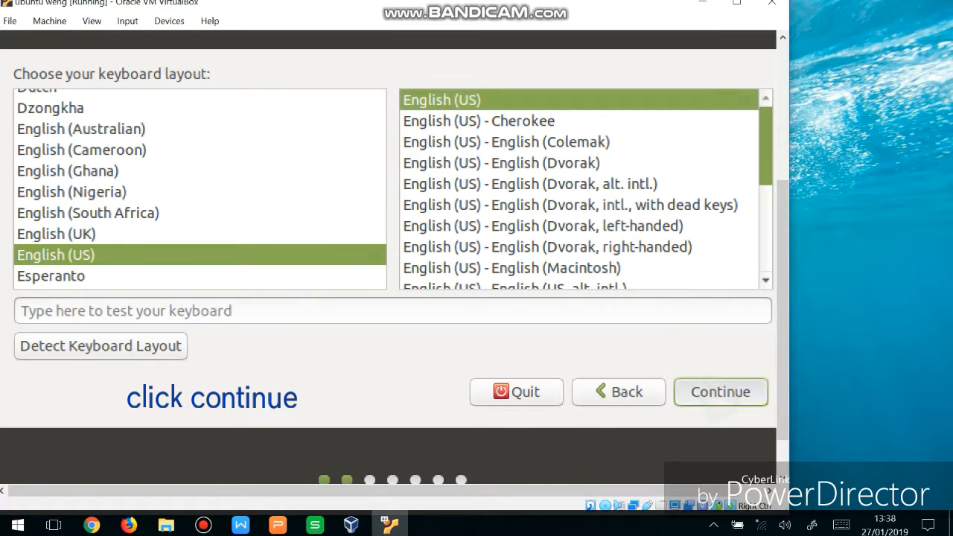
click(720, 391)
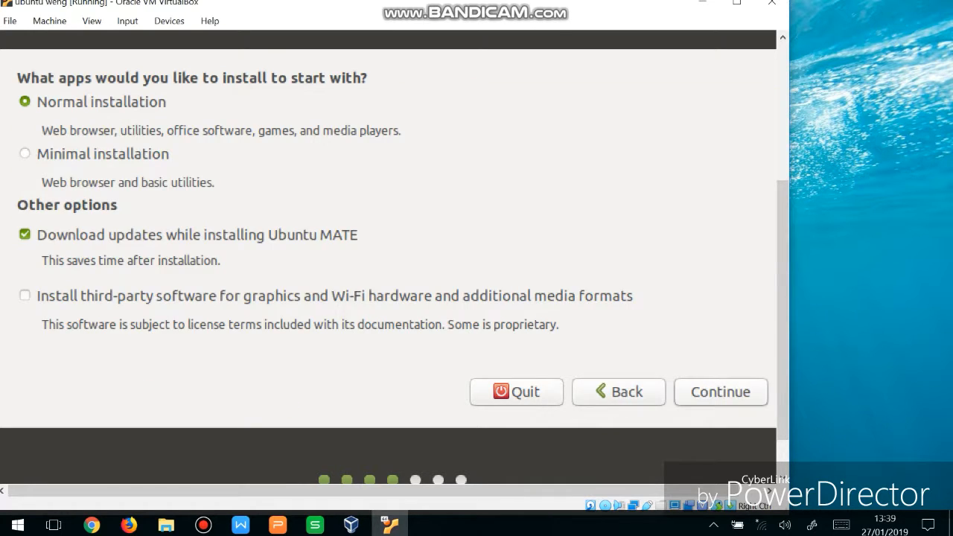
Step: Disable downloading updates during installation, enable third-party software for graphics and Wi-Fi hardware, and continue with the normal installation
click(25, 234)
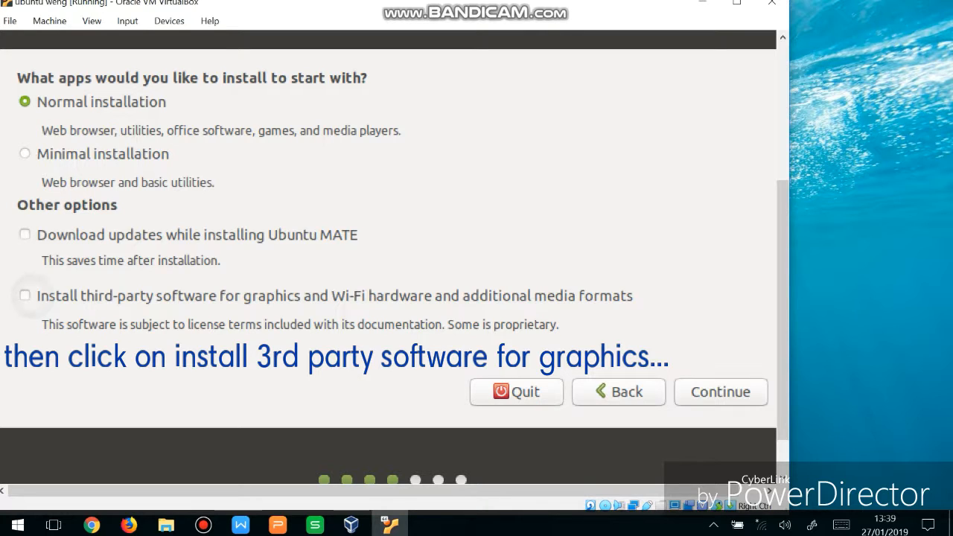
click(24, 296)
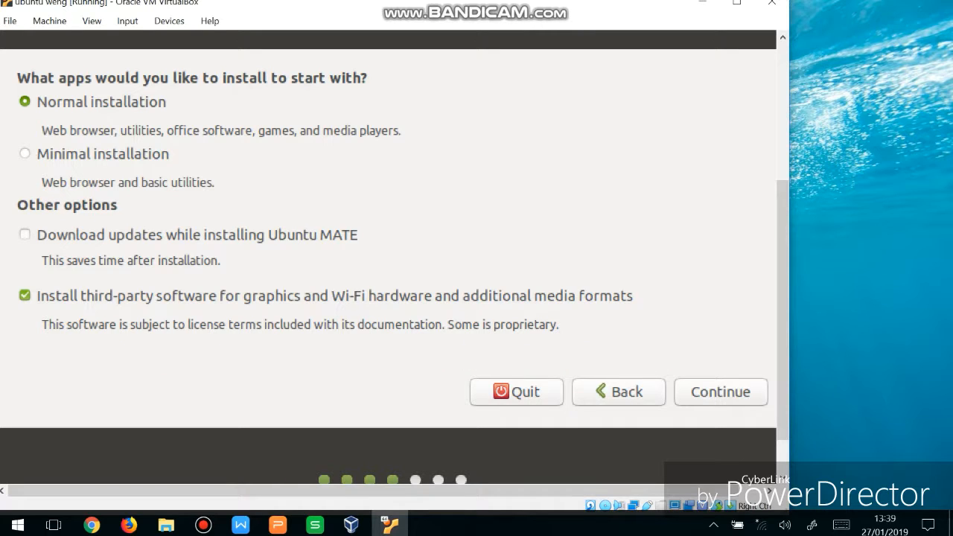
click(721, 392)
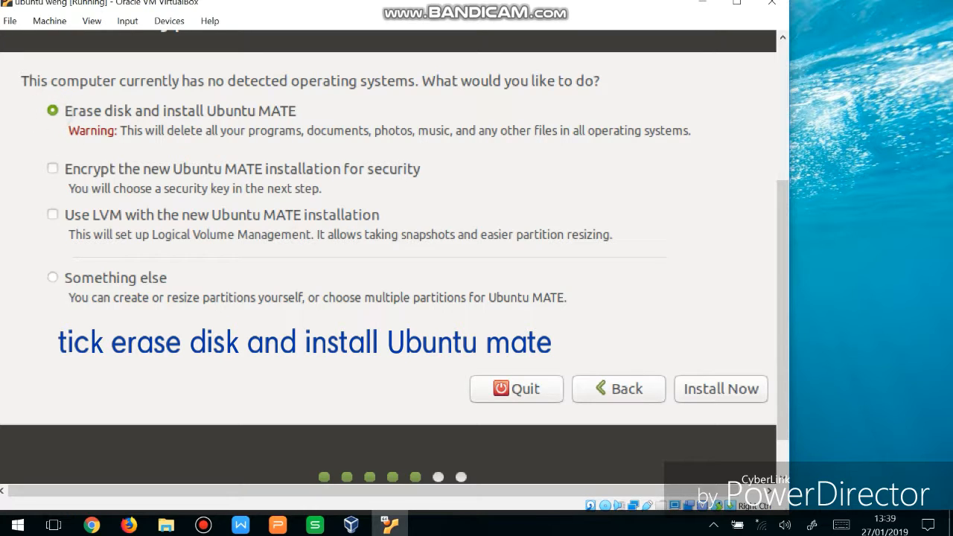
Step: Install with the disk erased for Ubuntu MATE and approve writing the partition changes to the disk
click(721, 388)
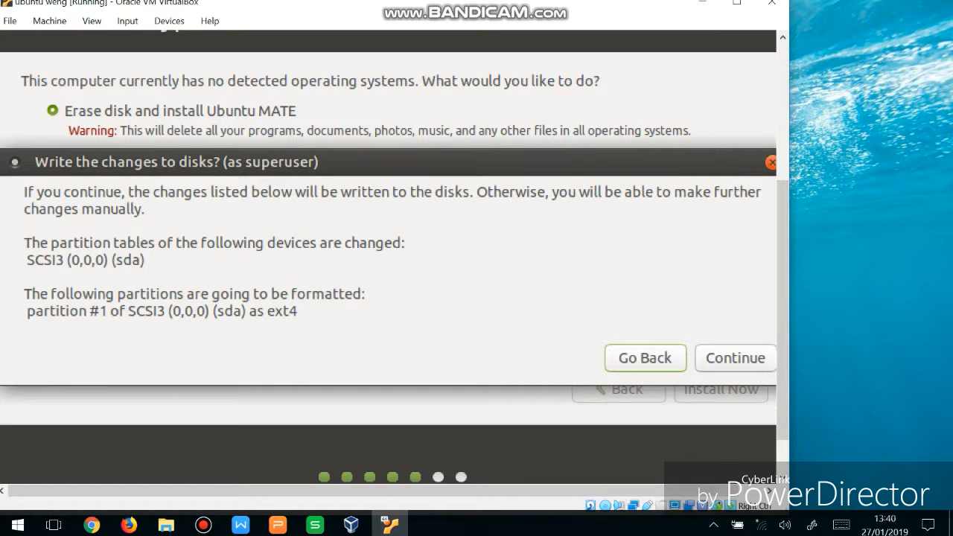
click(735, 358)
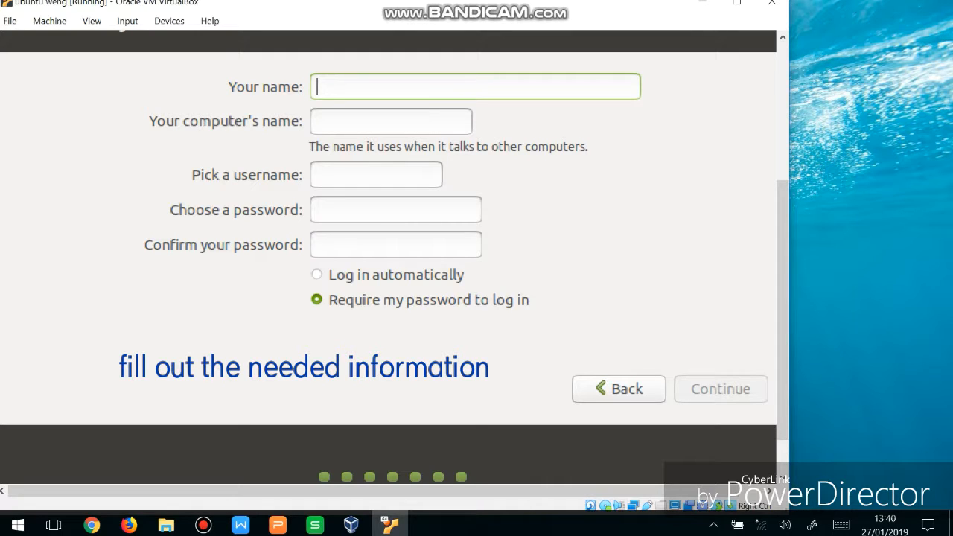
Step: Fill in the user's full name in the account details of the installer
text(rowen)
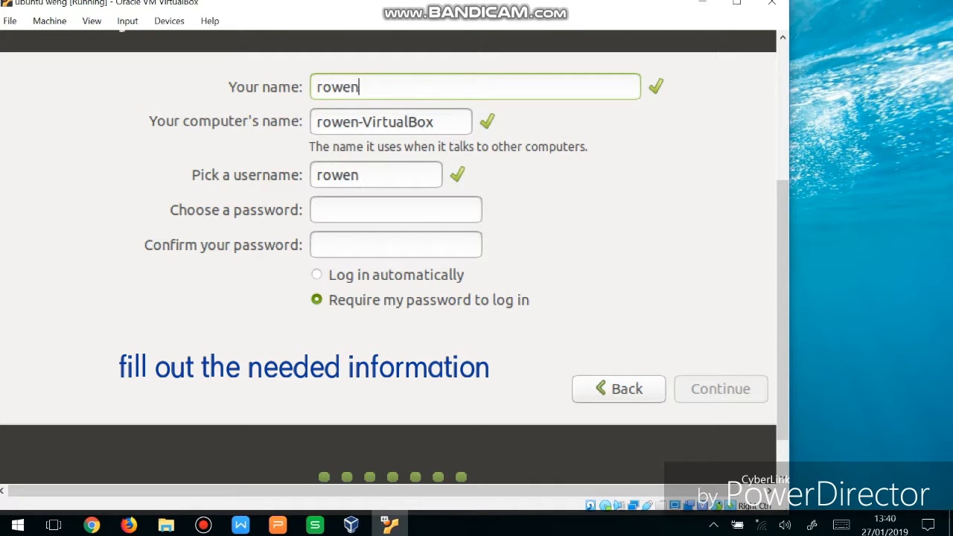
key(ctrl+a)
key(BackSpace)
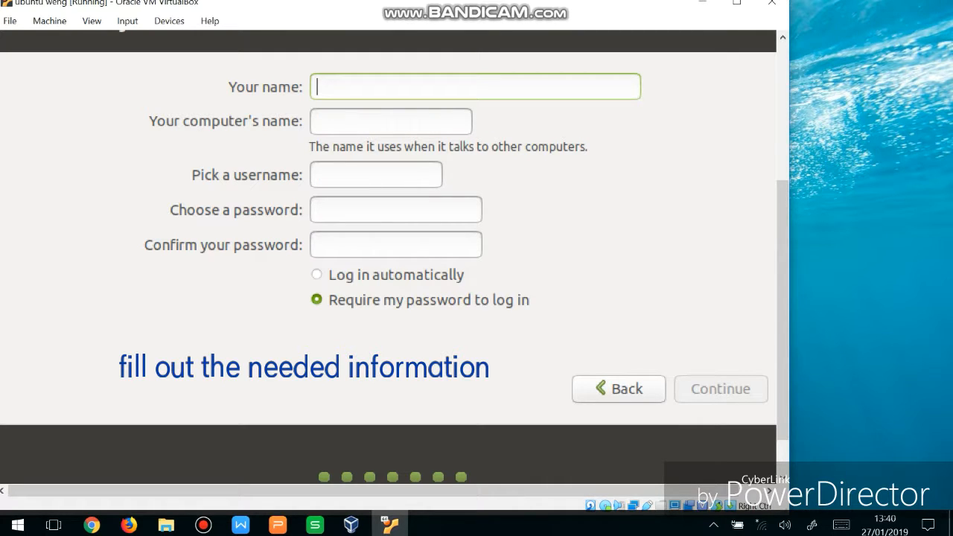
text(rowena)
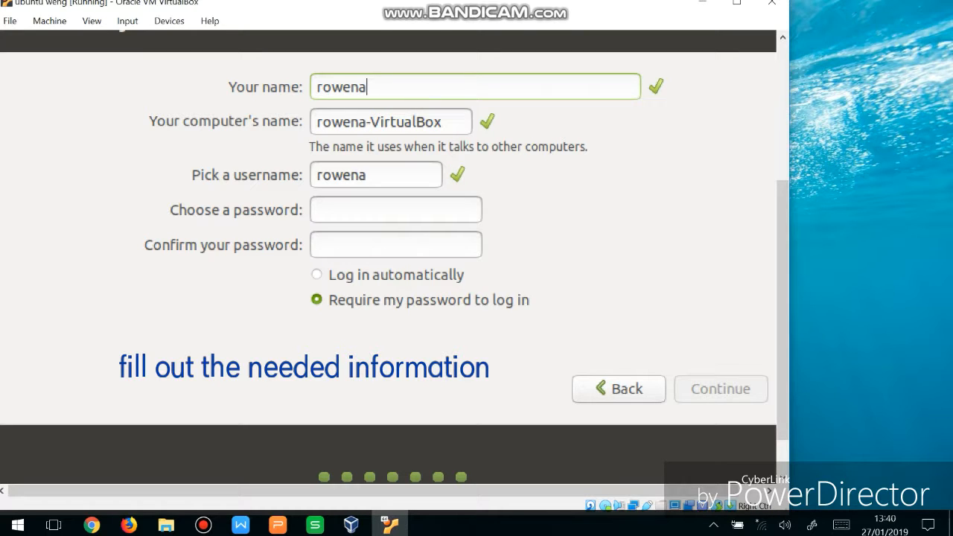
text( all)
text(alaguire)
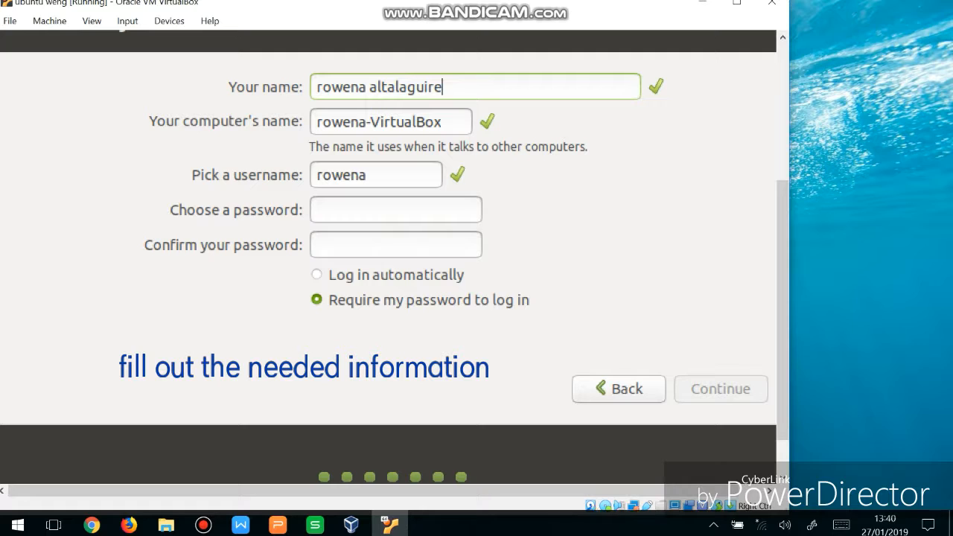
Step: Replace the suggested computer's name with buwik
click(447, 122)
key(BackSpace)
key(BackSpace)
key(BackSpace)
key(BackSpace)
key(BackSpace)
key(BackSpace)
key(BackSpace)
key(BackSpace)
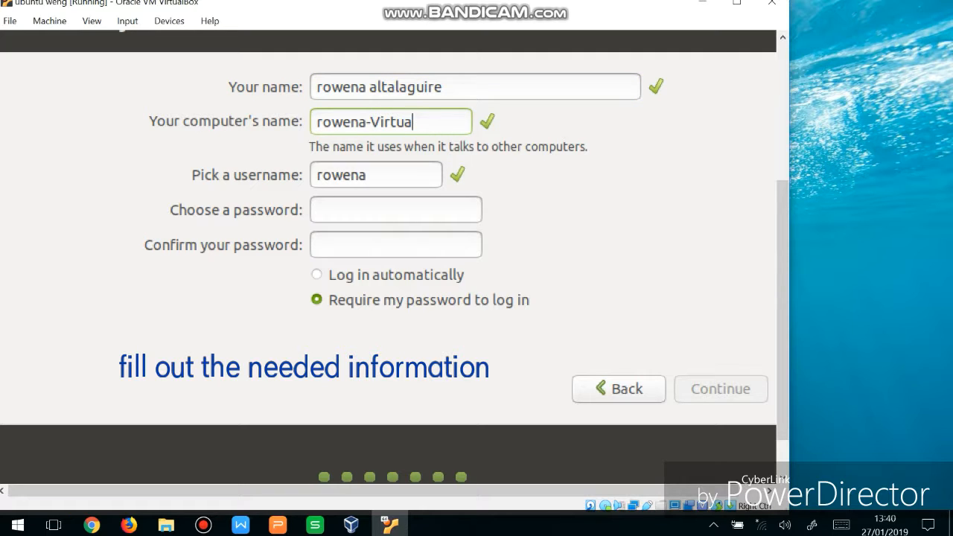
key(BackSpace)
key(BackSpace)
key(BackSpace)
click(393, 176)
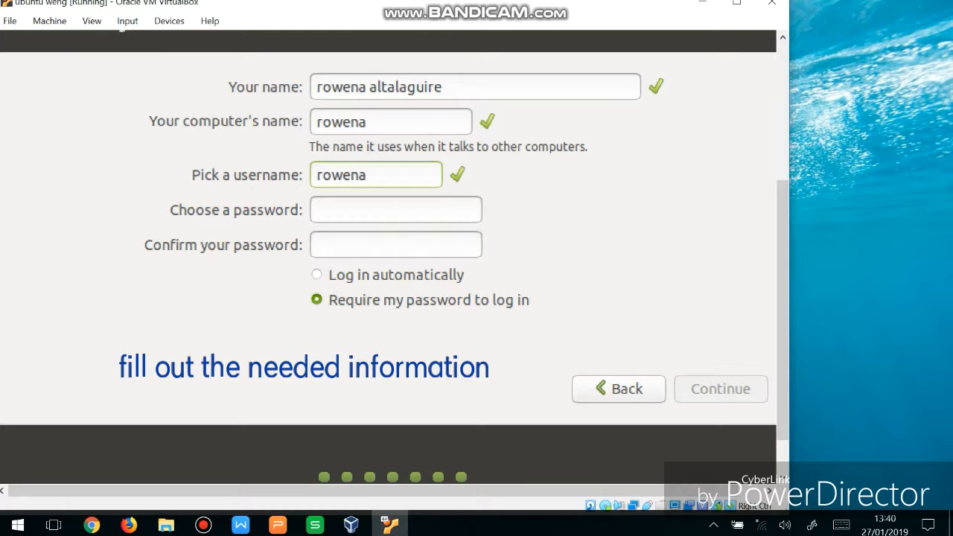
click(381, 121)
key(BackSpace)
key(BackSpace)
key(BackSpace)
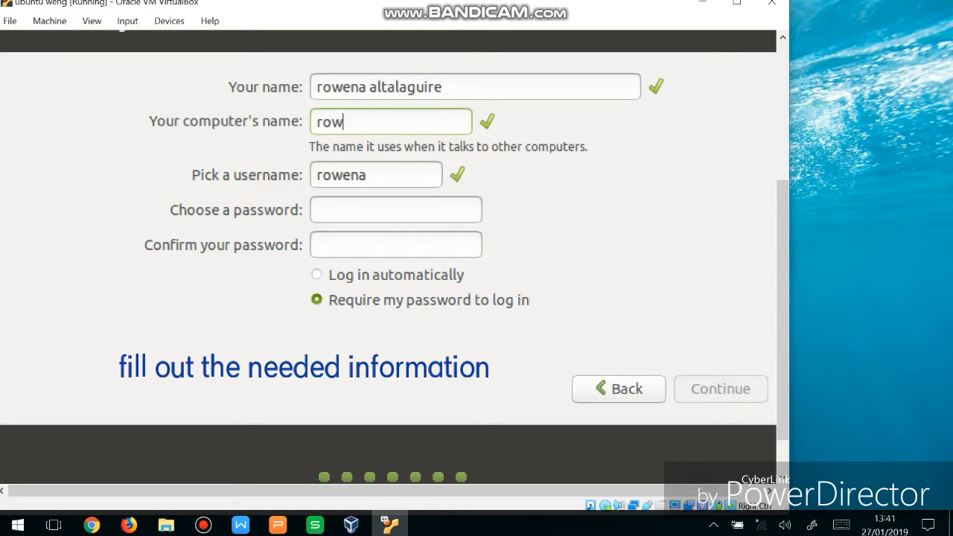
key(BackSpace)
key(BackSpace)
key(BackSpace)
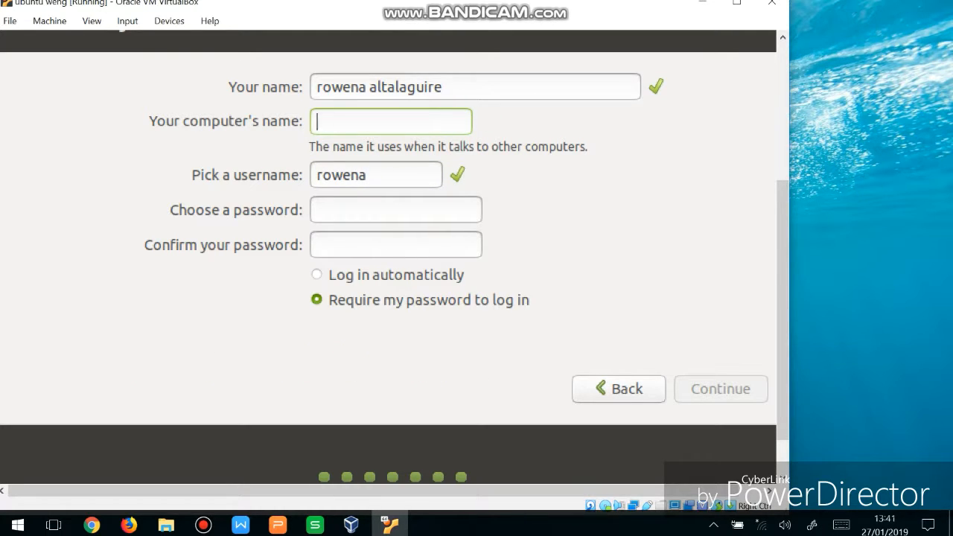
text(buwik)
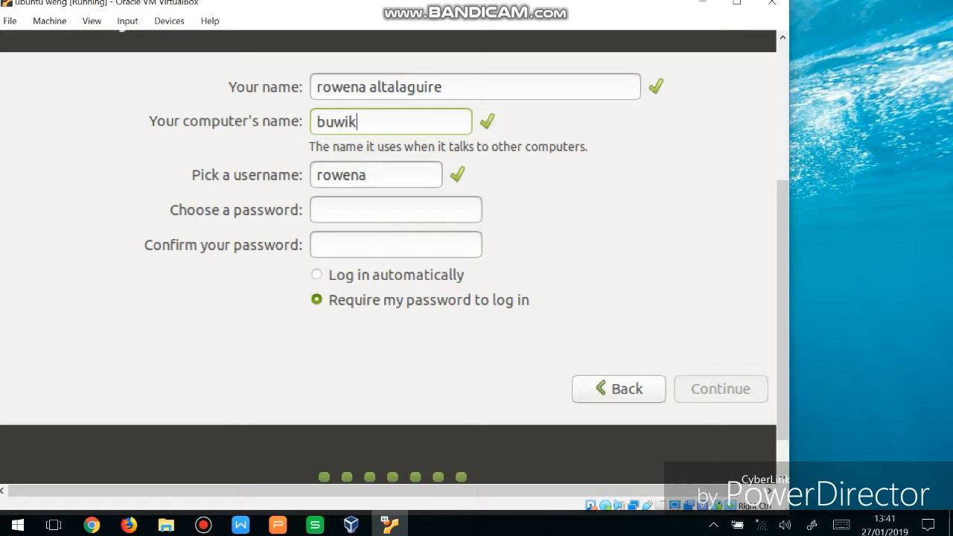
Step: Replace the suggested username with buwik
click(388, 174)
key(BackSpace)
key(BackSpace)
key(BackSpace)
key(BackSpace)
key(BackSpace)
key(BackSpace)
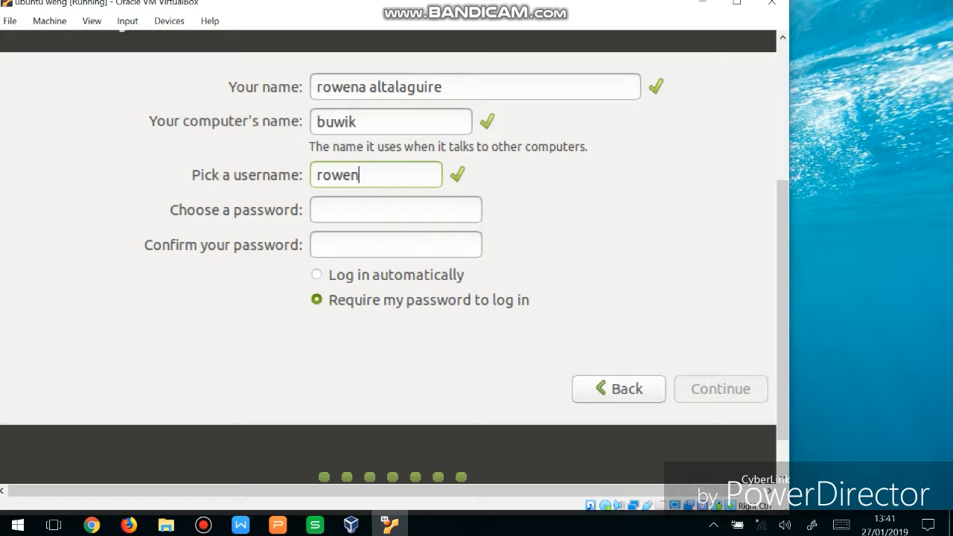
text(buwik)
Step: Enter the account password, repeat it in the confirmation field, and continue the installation
click(354, 210)
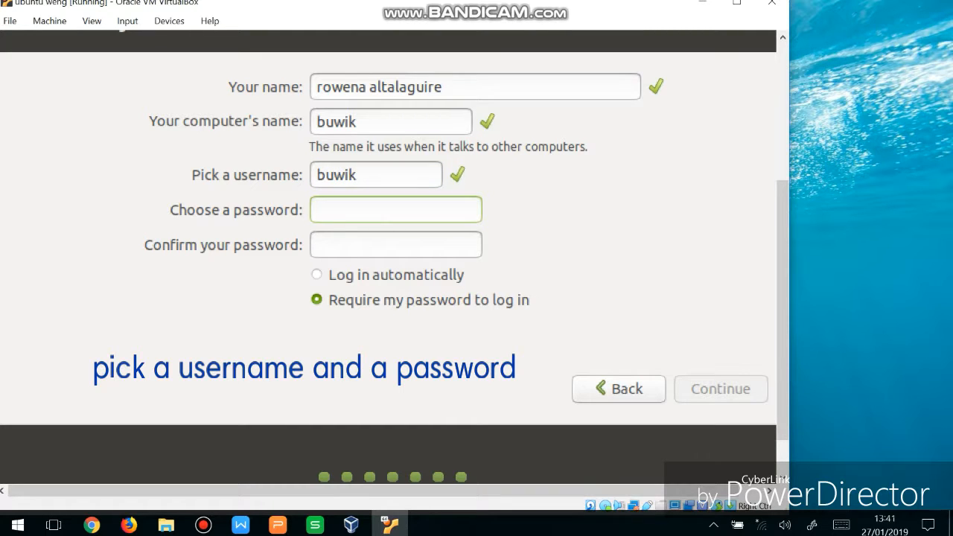
text(••)
key(BackSpace)
key(BackSpace)
text(•••)
key(BackSpace)
key(BackSpace)
key(BackSpace)
text(••••••••)
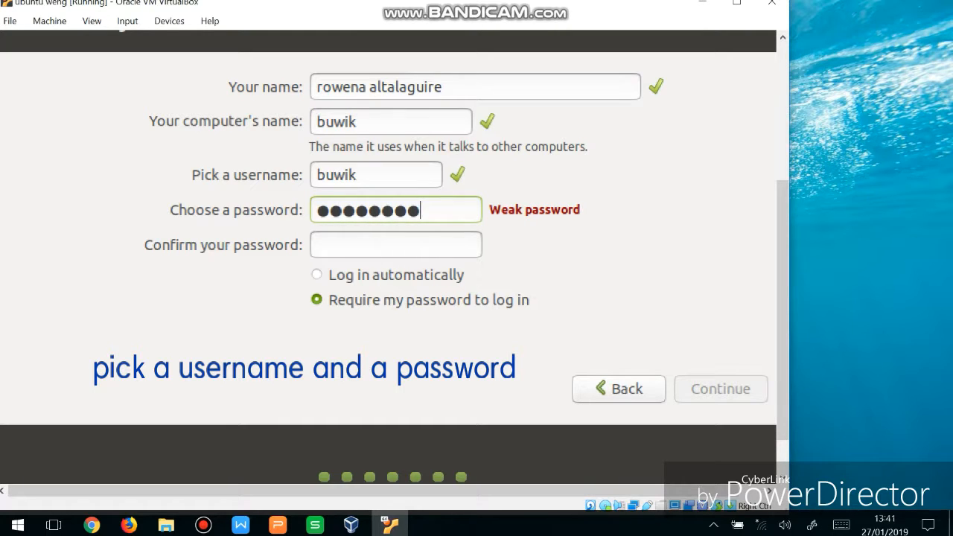
click(383, 244)
text(••••••••)
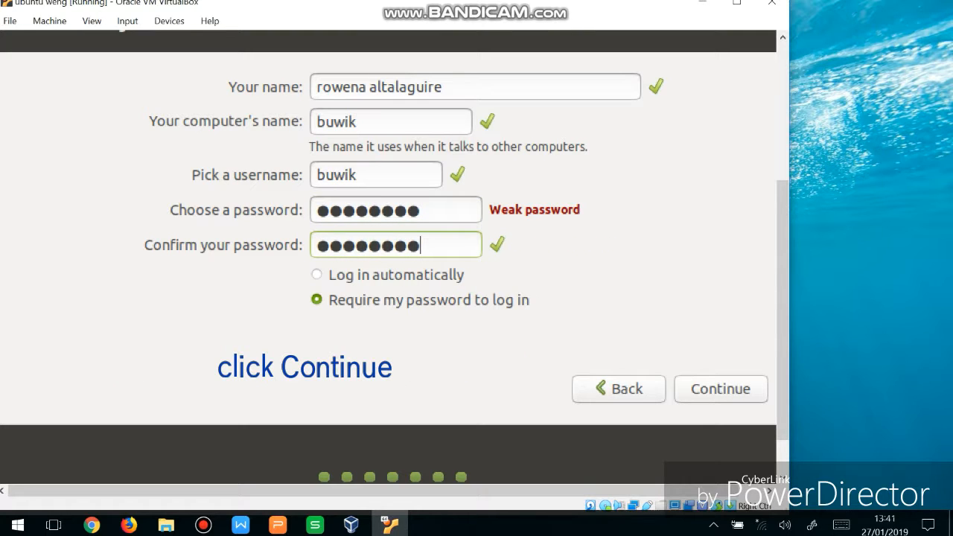
click(720, 389)
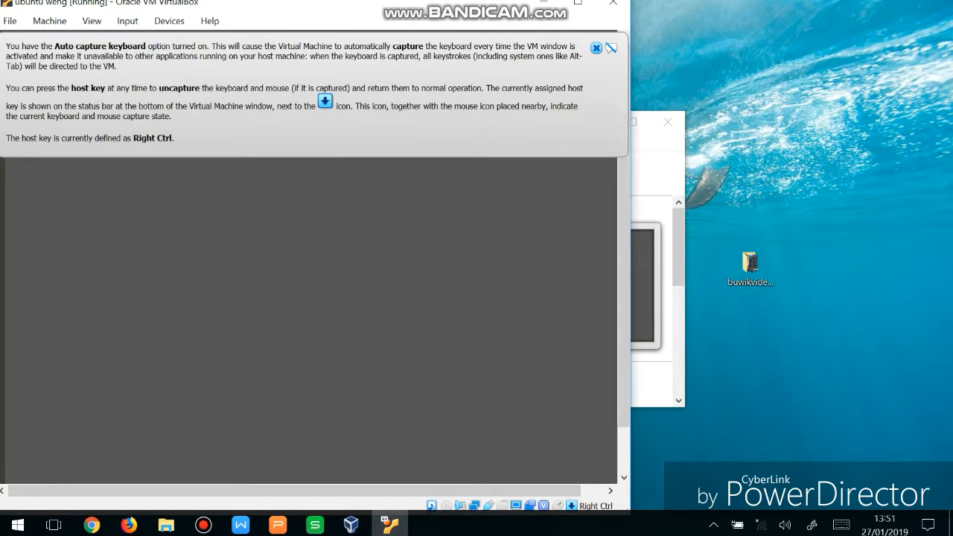
Step: Dismiss the keyboard capture notice and log in to the installed Ubuntu MATE system with the account password
click(611, 47)
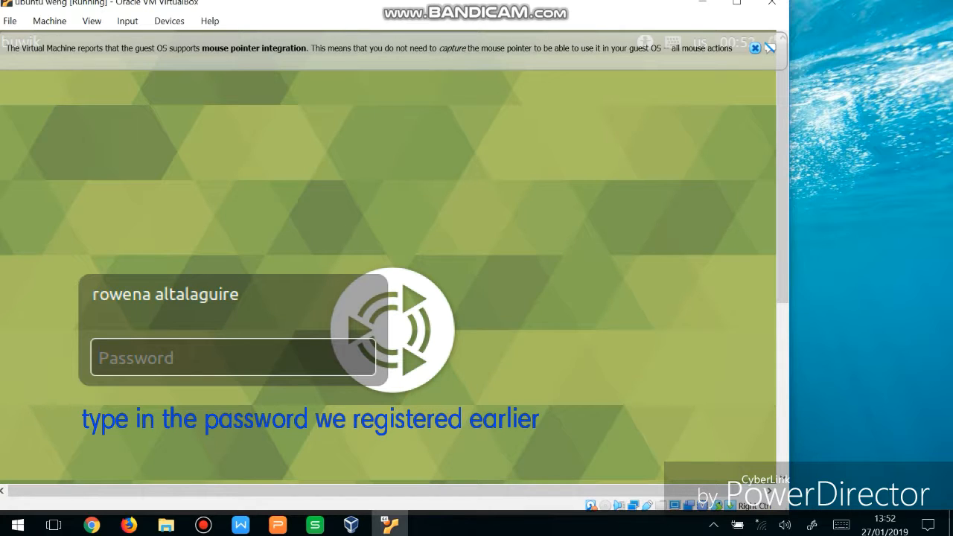
text(•••••)
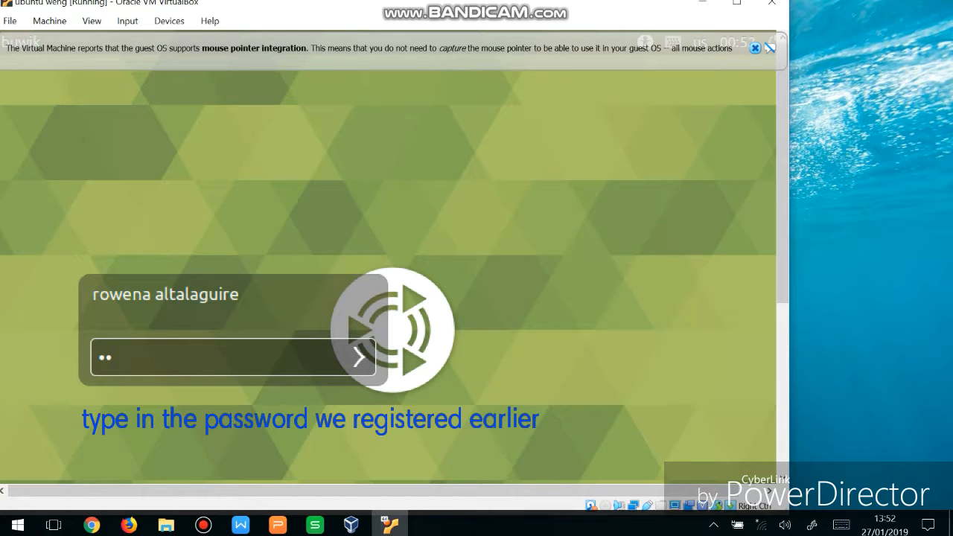
text(•••)
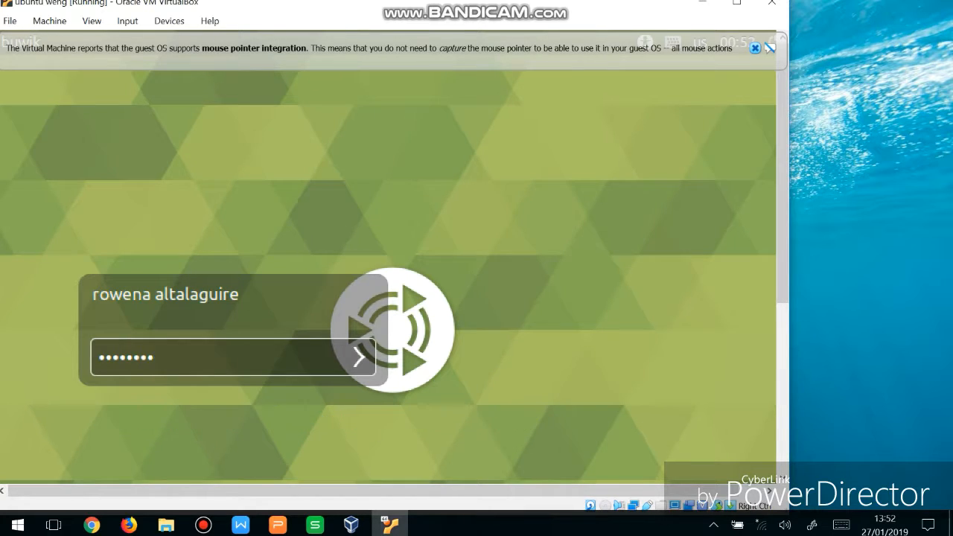
key(Return)
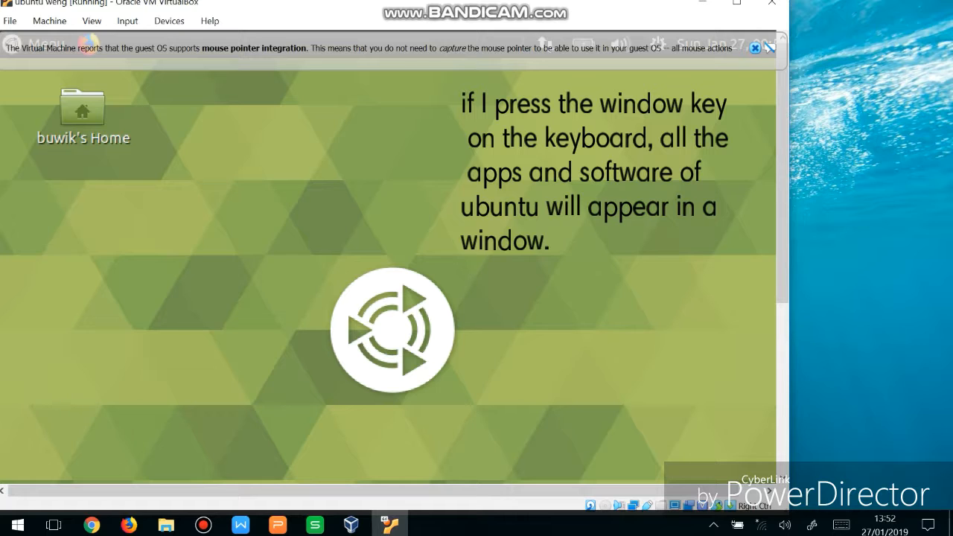
Step: Bring up the overview of all installed applications on the Ubuntu MATE desktop
click(83, 110)
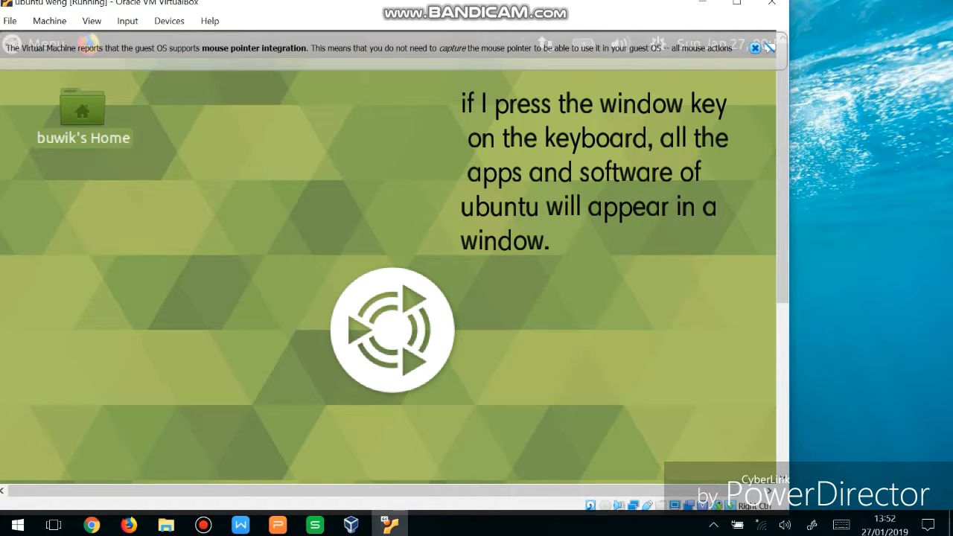
key(super)
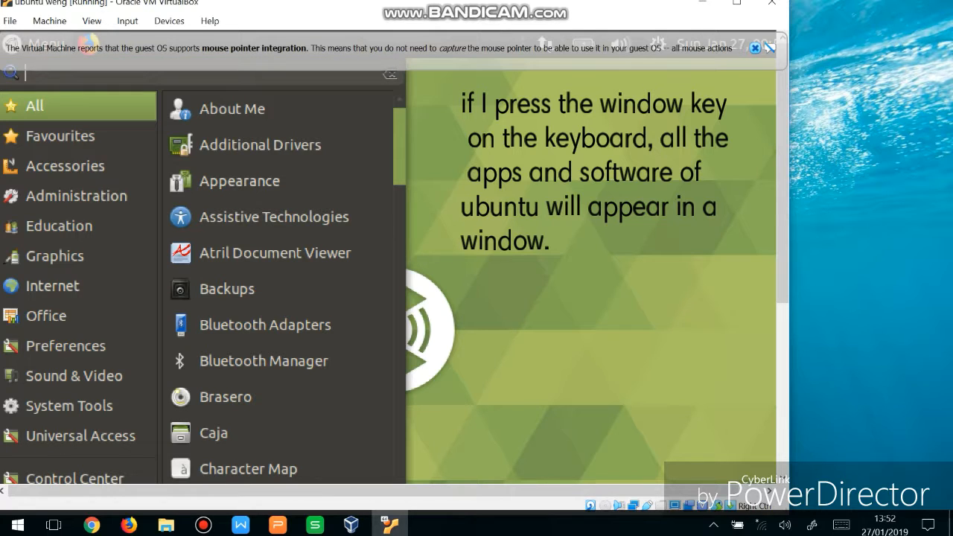